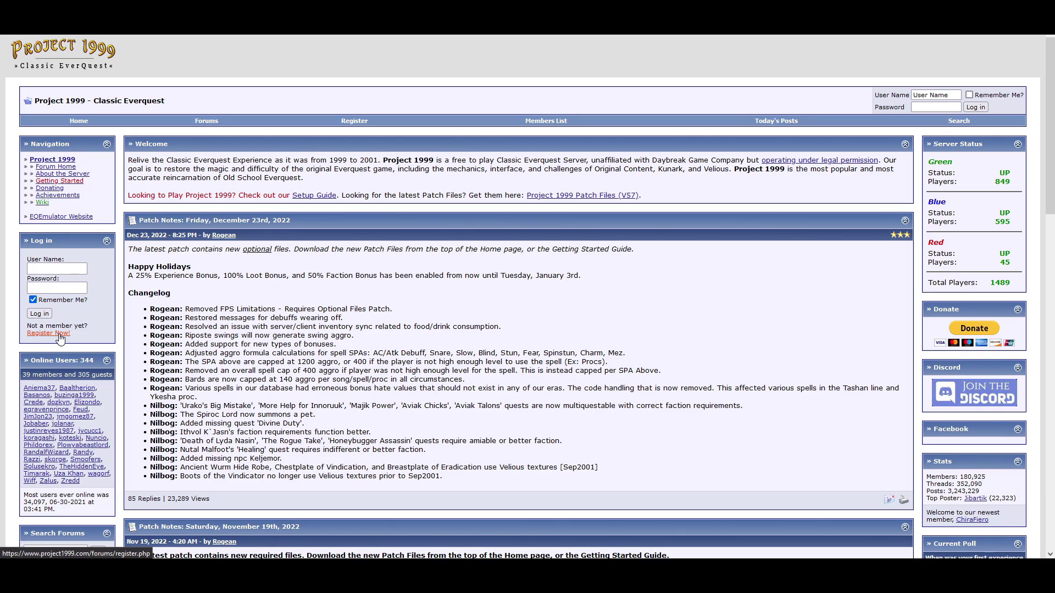
- Start a forum registration, agreeing to the Project 1999 rules and answering 50 to the maximum player level question
{"action": "left_click", "coordinate": [50, 333]}
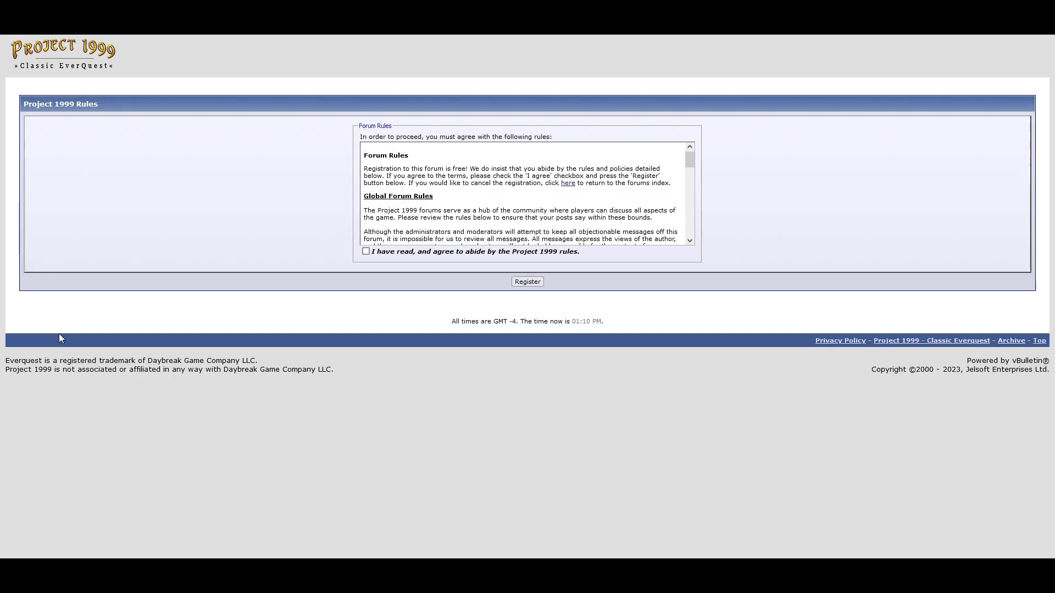
{"action": "left_click", "coordinate": [375, 255]}
{"action": "left_click", "coordinate": [528, 282]}
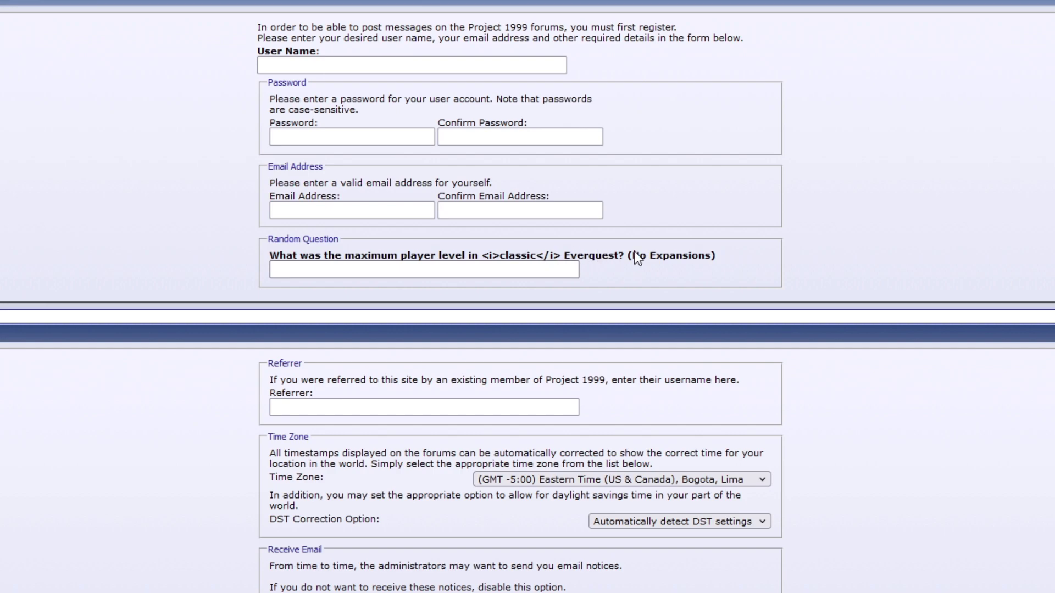
{"action": "left_click", "coordinate": [460, 269]}
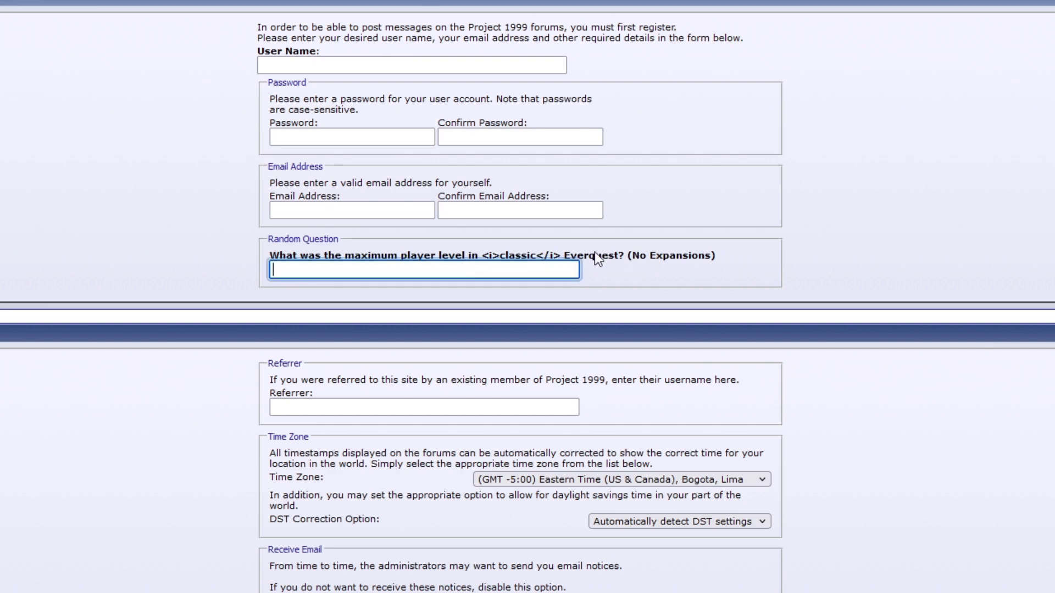
{"action": "type", "text": "50"}
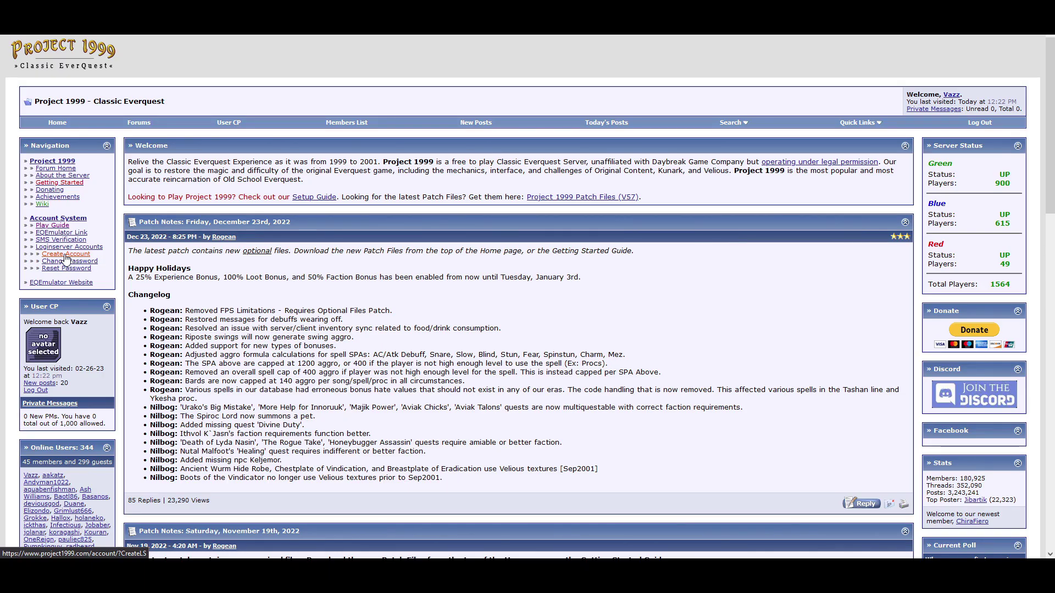
- Open the creation page for a new loginserver account
{"action": "left_click", "coordinate": [66, 256]}
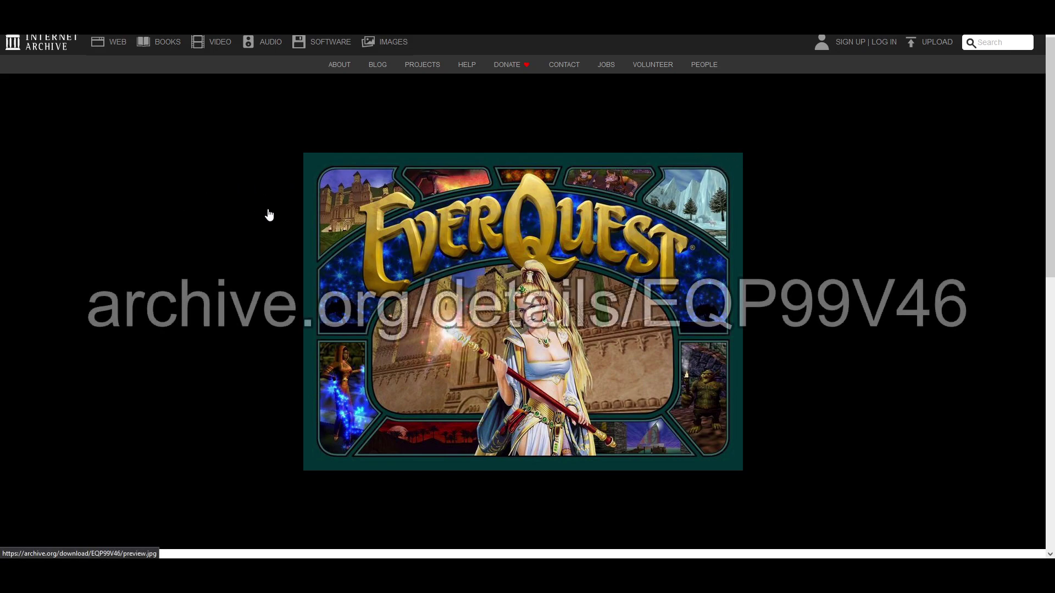
- Look further down the EQP99V46 page on the Internet Archive
{"action": "scroll", "coordinate": [286, 231], "scroll_direction": "down", "scroll_amount": 1}
{"action": "scroll", "coordinate": [297, 235], "scroll_direction": "down", "scroll_amount": 8}
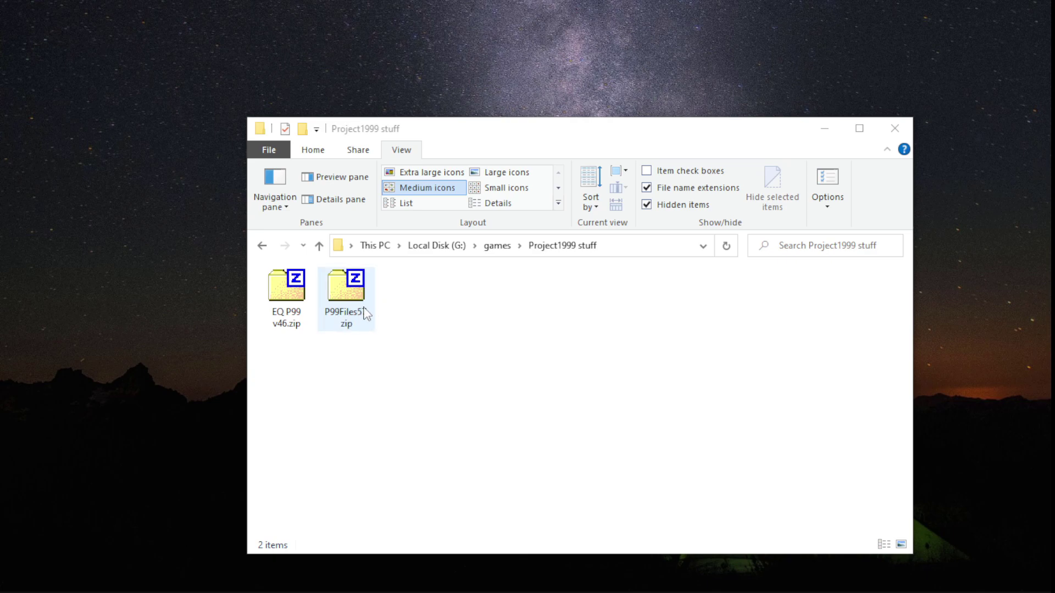
- Extract the EQLite folder from EQ P99 v46.zip into the Project1999 stuff folder and close the archive
{"action": "double_click", "coordinate": [300, 305]}
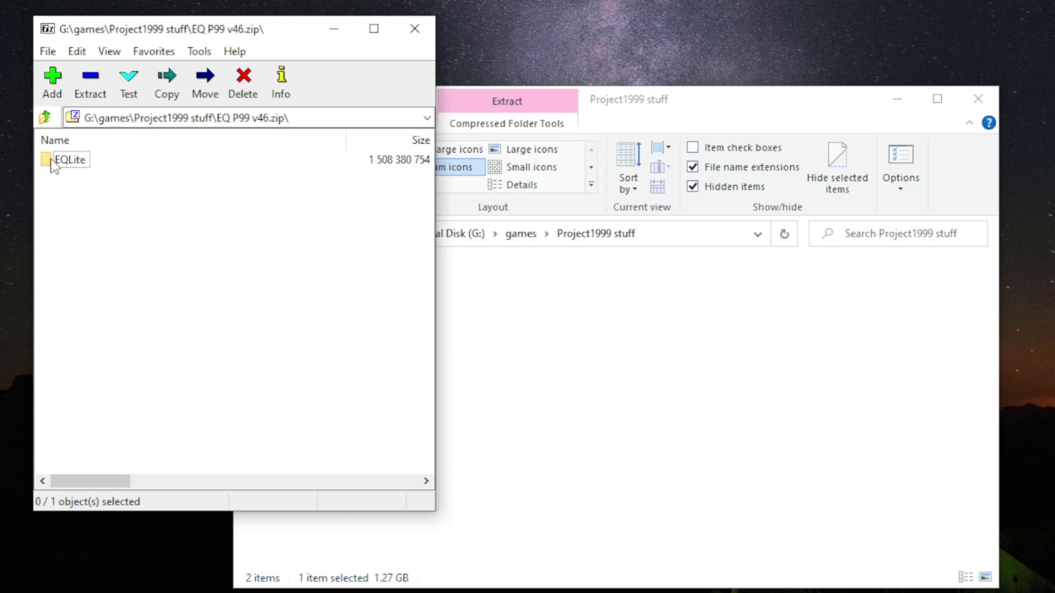
{"action": "left_click_drag", "start_coordinate": [48, 160], "coordinate": [661, 360]}
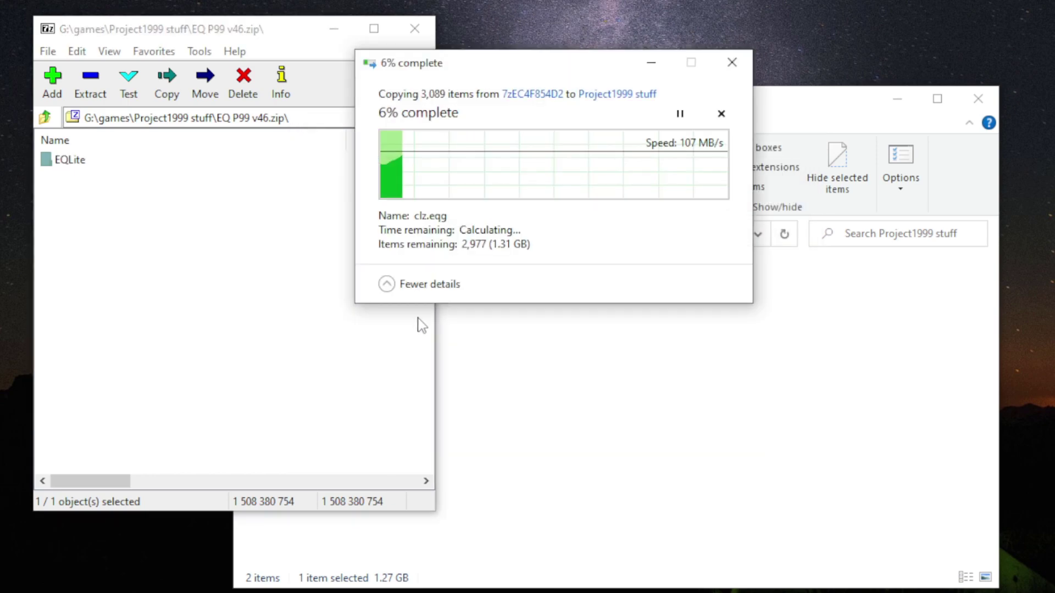
{"action": "left_click", "coordinate": [401, 353]}
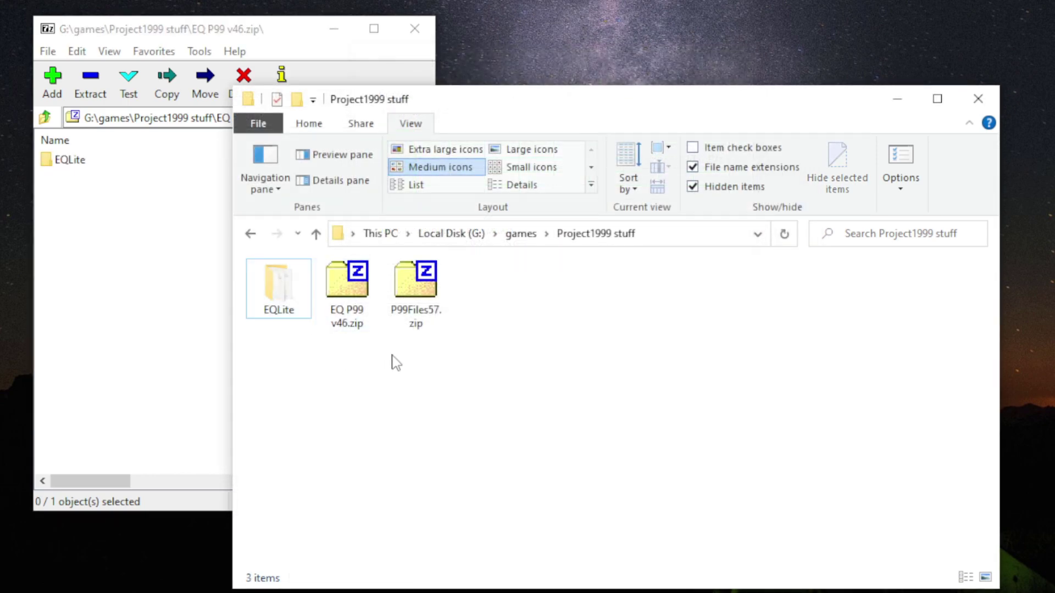
{"action": "left_click", "coordinate": [415, 27]}
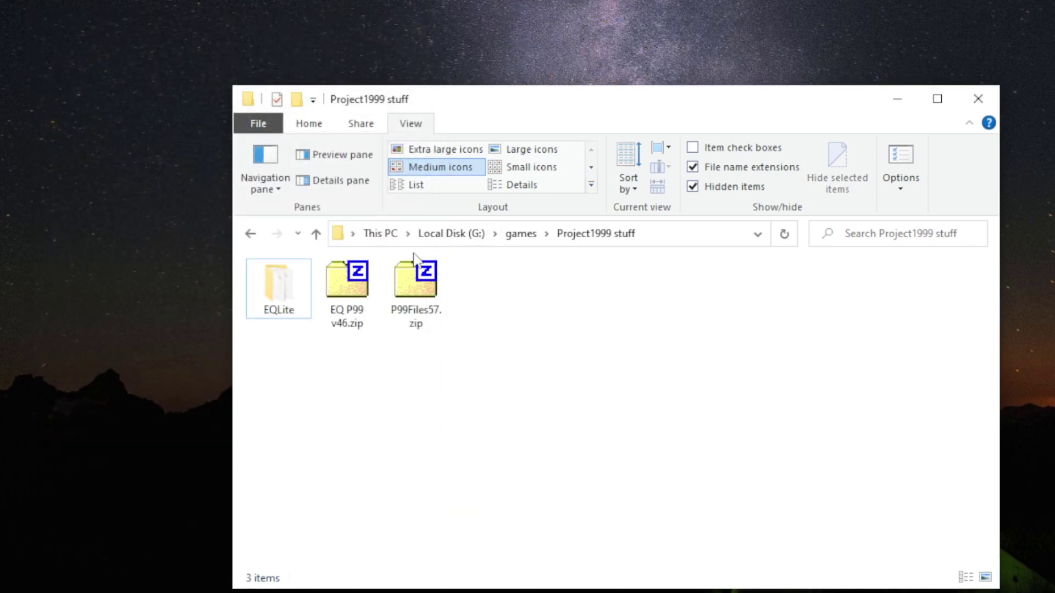
- Open P99Files57.zip in 7-Zip and the EQLite folder in File Explorer, with the two windows side by side
{"action": "left_click", "coordinate": [428, 291]}
{"action": "double_click", "coordinate": [428, 292]}
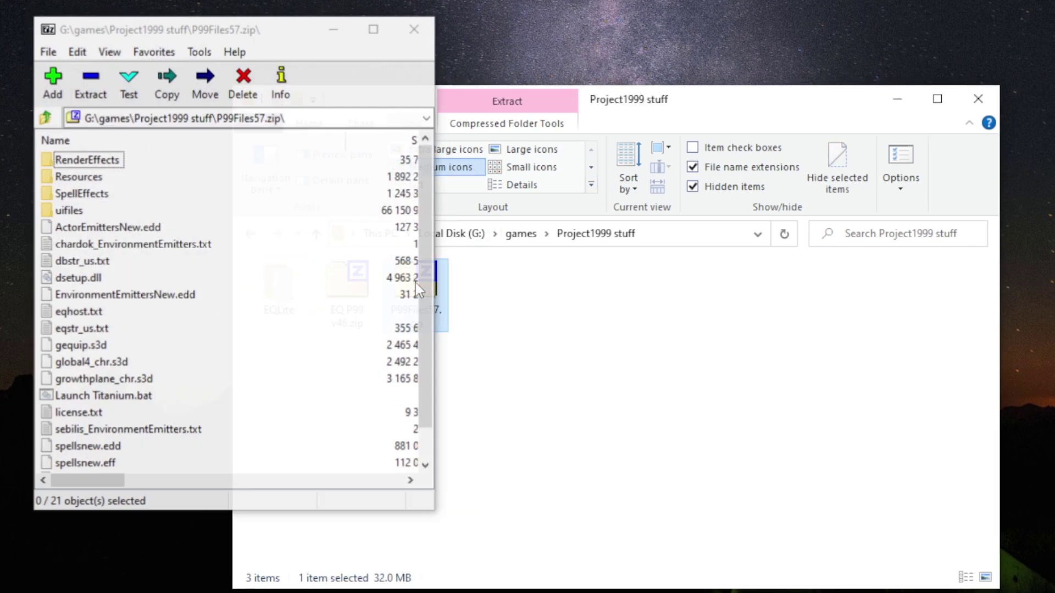
{"action": "left_click_drag", "start_coordinate": [712, 100], "coordinate": [874, 90]}
{"action": "left_click", "coordinate": [497, 360]}
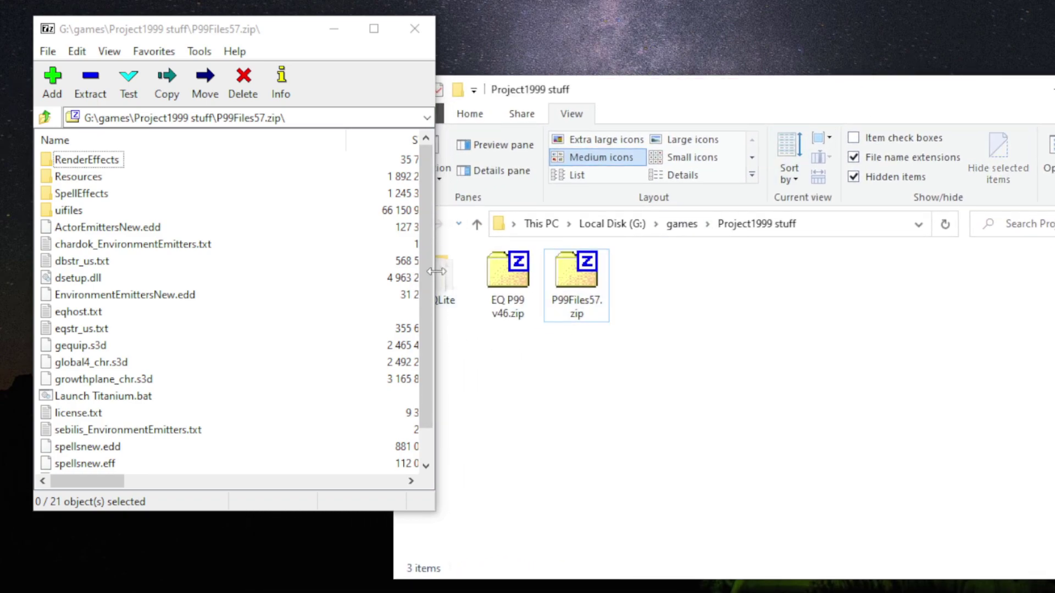
{"action": "left_click_drag", "start_coordinate": [271, 43], "coordinate": [192, 52]}
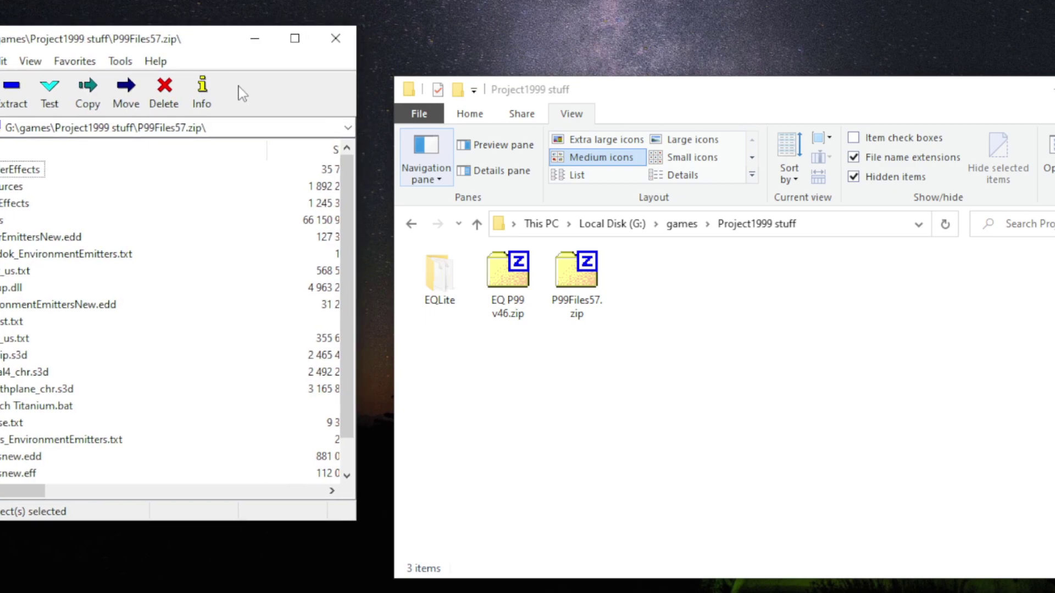
{"action": "left_click", "coordinate": [443, 286]}
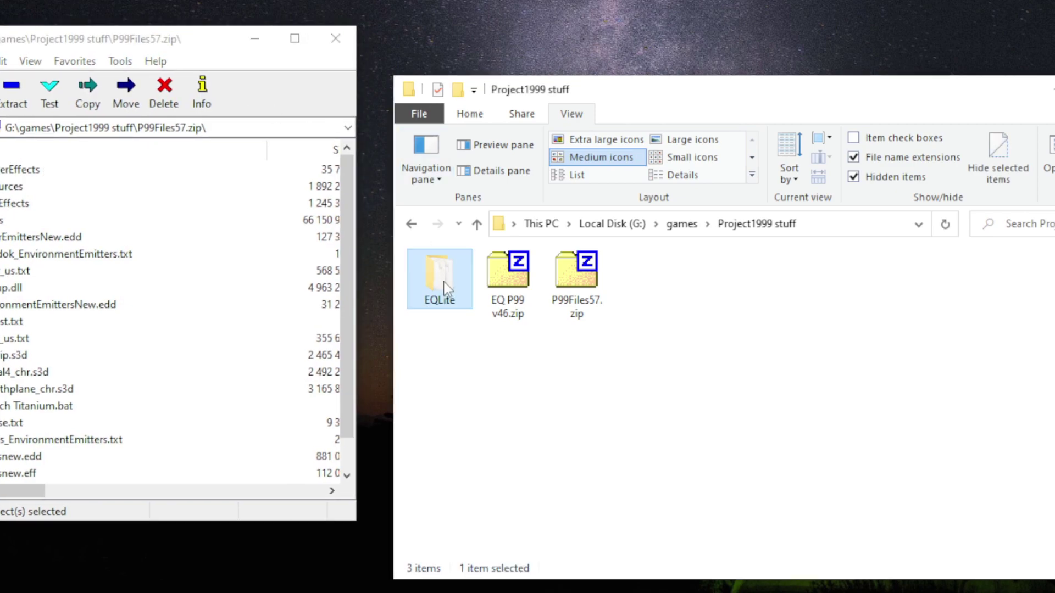
{"action": "double_click", "coordinate": [444, 281]}
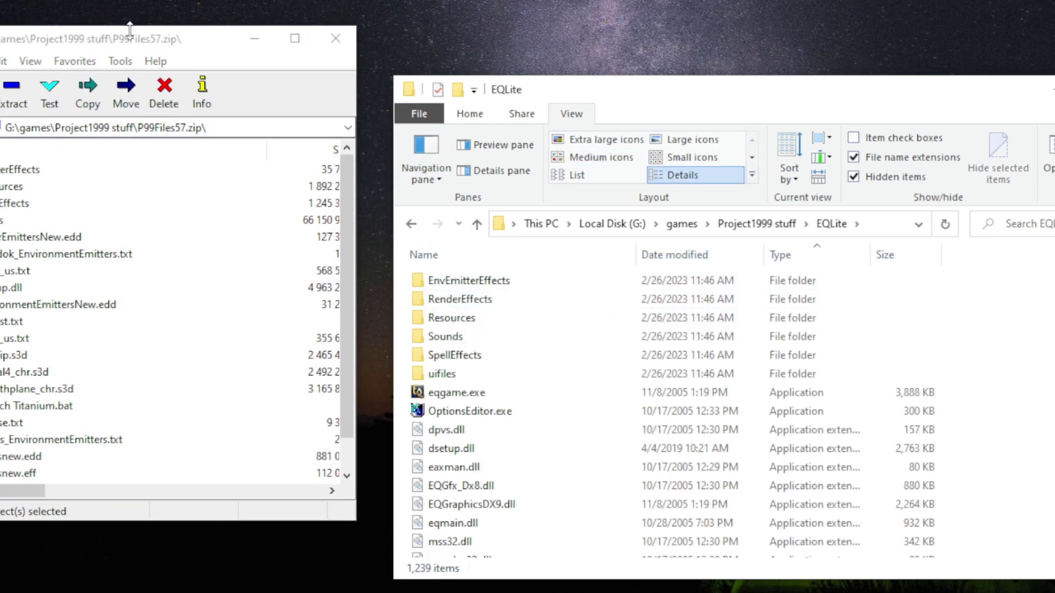
- Copy all contents of P99Files57.zip into the EQLite folder, replacing the files with the same names
{"action": "left_click_drag", "start_coordinate": [130, 29], "coordinate": [181, 33]}
{"action": "left_click_drag", "start_coordinate": [142, 173], "coordinate": [8, 550]}
{"action": "left_click_drag", "start_coordinate": [28, 341], "coordinate": [984, 412]}
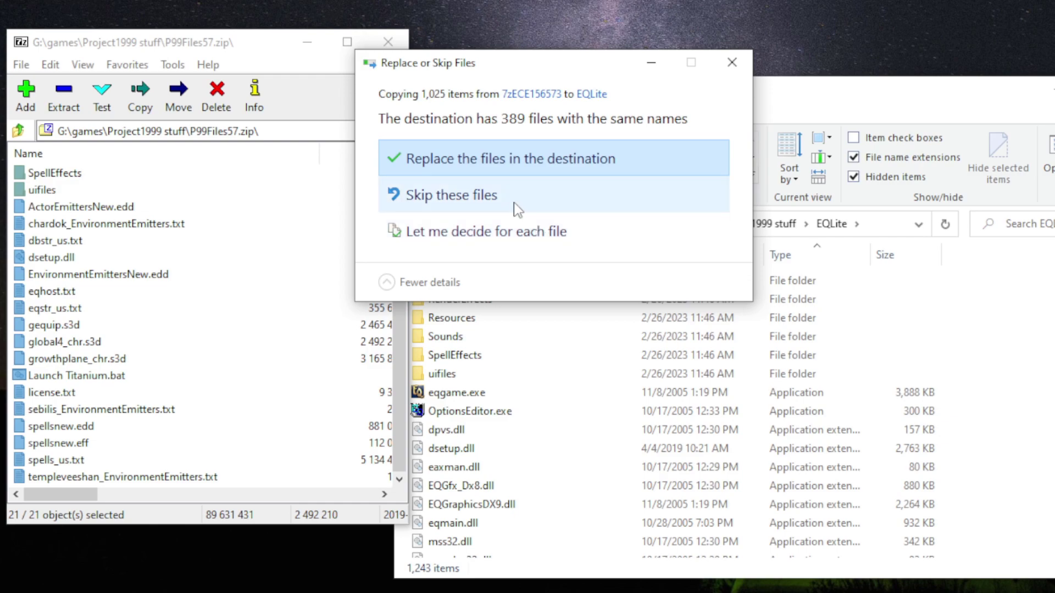
{"action": "left_click", "coordinate": [536, 157]}
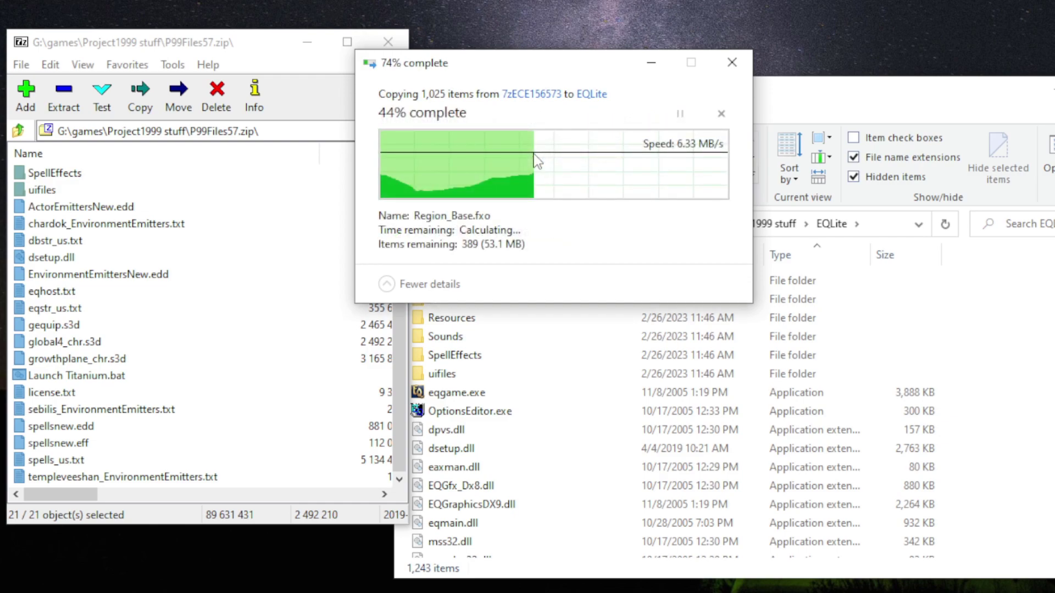
{"action": "left_click", "coordinate": [995, 339]}
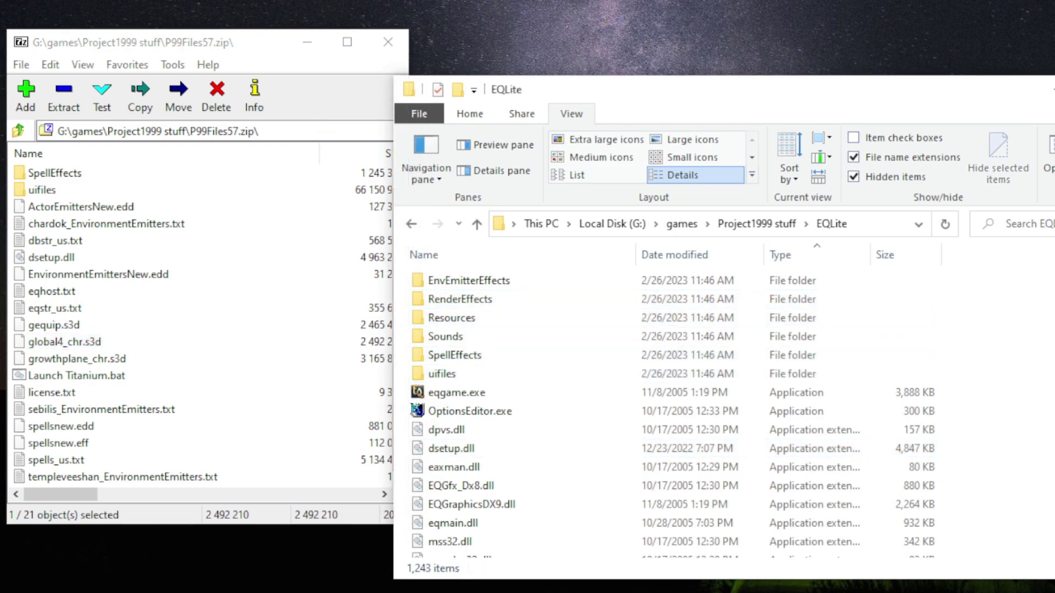
- Sort the EQLite folder by name and locate the Launch Titanium.bat file
{"action": "scroll", "coordinate": [995, 338], "scroll_direction": "down", "scroll_amount": 3}
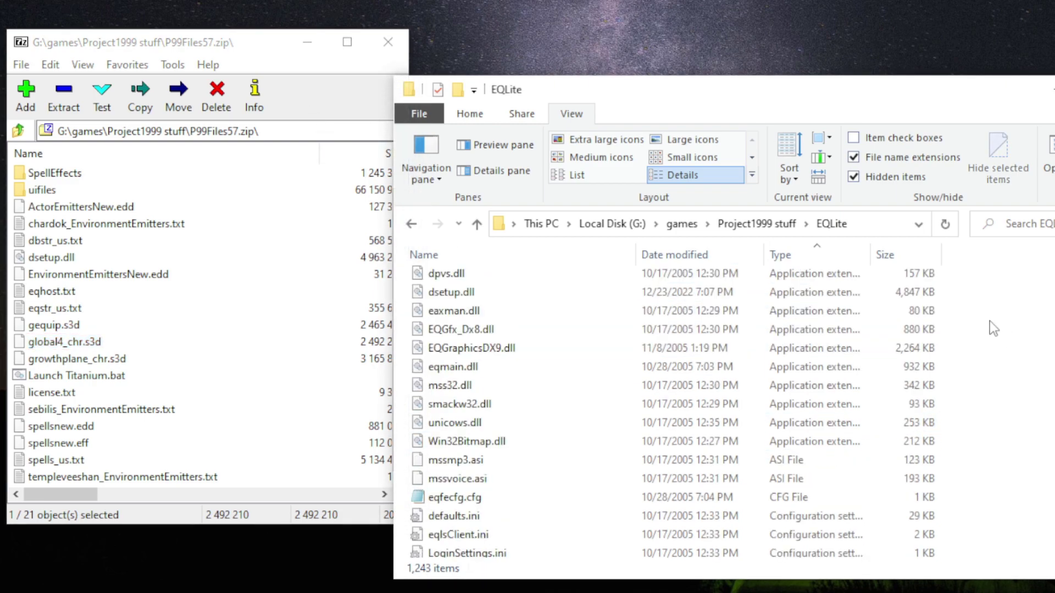
{"action": "scroll", "coordinate": [983, 347], "scroll_direction": "up", "scroll_amount": 3}
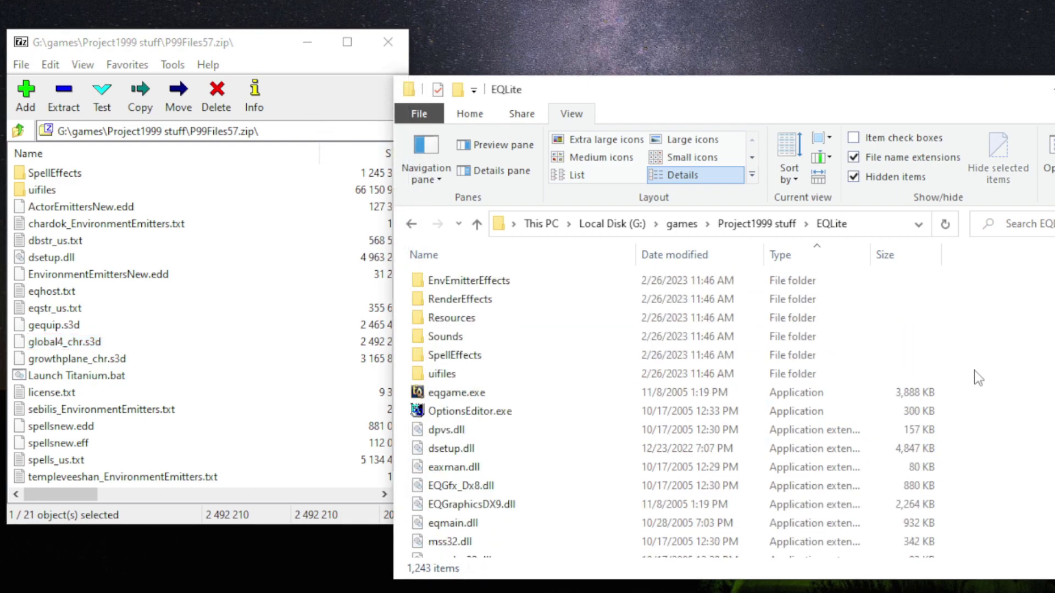
{"action": "left_click", "coordinate": [529, 260]}
{"action": "scroll", "coordinate": [605, 385], "scroll_direction": "down", "scroll_amount": 20}
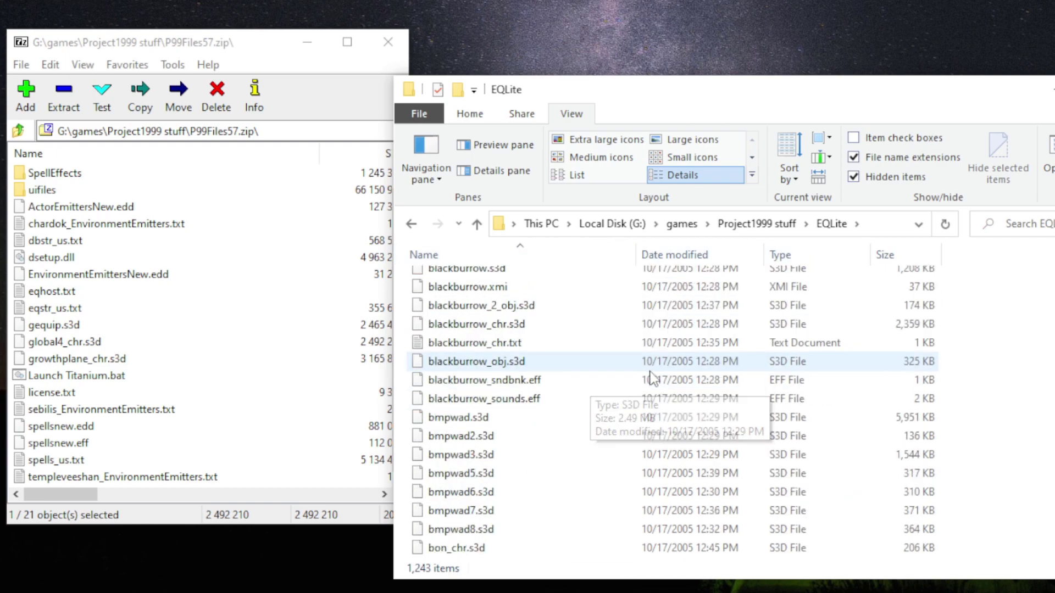
{"action": "scroll", "coordinate": [549, 401], "scroll_direction": "down", "scroll_amount": 10}
{"action": "type", "text": "l"}
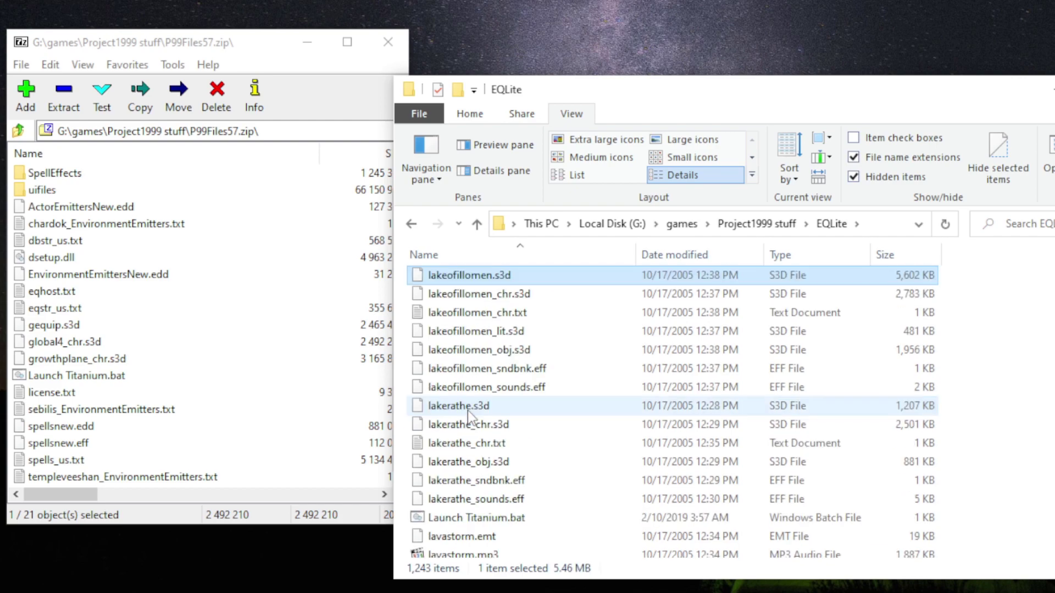
{"action": "scroll", "coordinate": [576, 410], "scroll_direction": "down", "scroll_amount": 2}
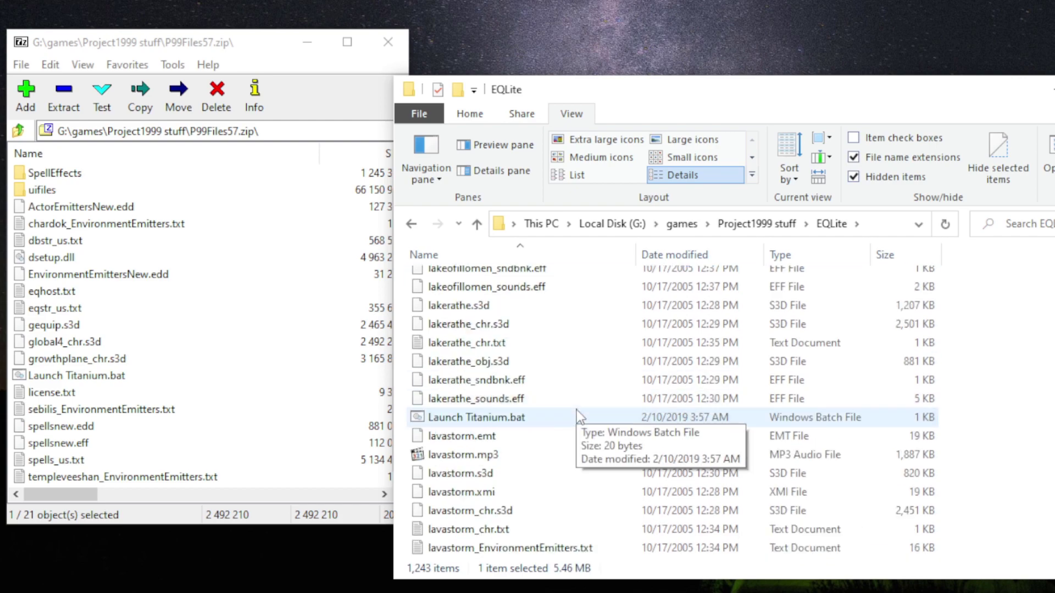
{"action": "scroll", "coordinate": [576, 410], "scroll_direction": "down", "scroll_amount": 2}
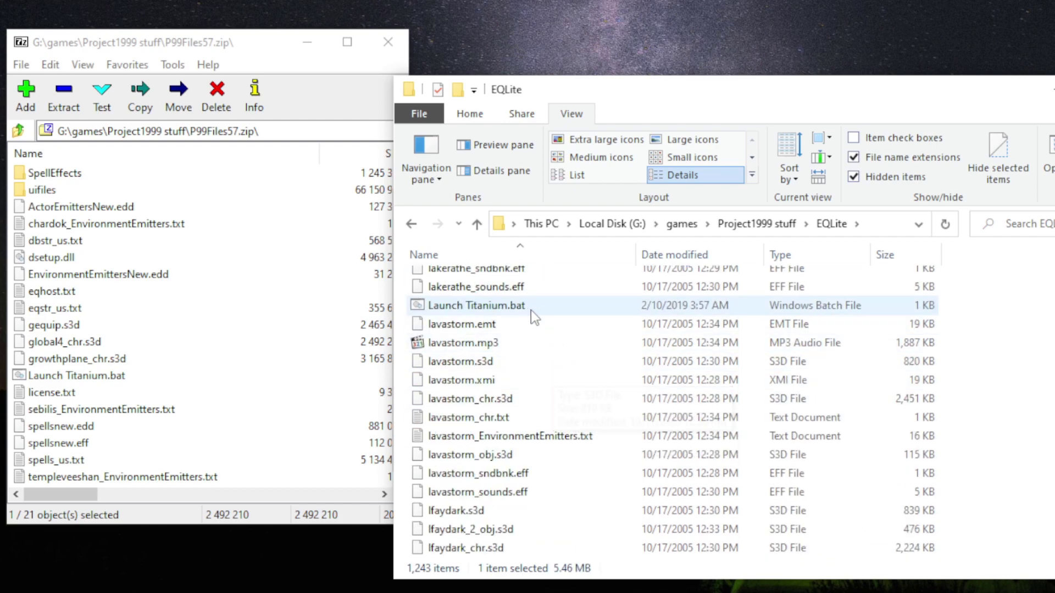
{"action": "left_click", "coordinate": [491, 308]}
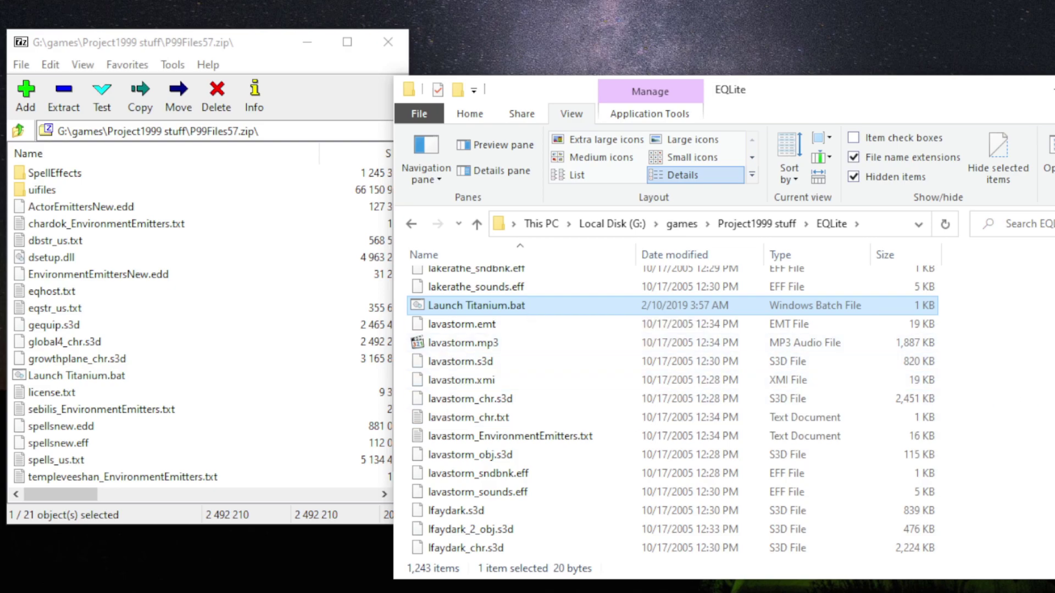
- Create a shortcut to eqgame.exe from the EQLite folder and place it on the desktop
{"action": "scroll", "coordinate": [676, 412], "scroll_direction": "up", "scroll_amount": 20}
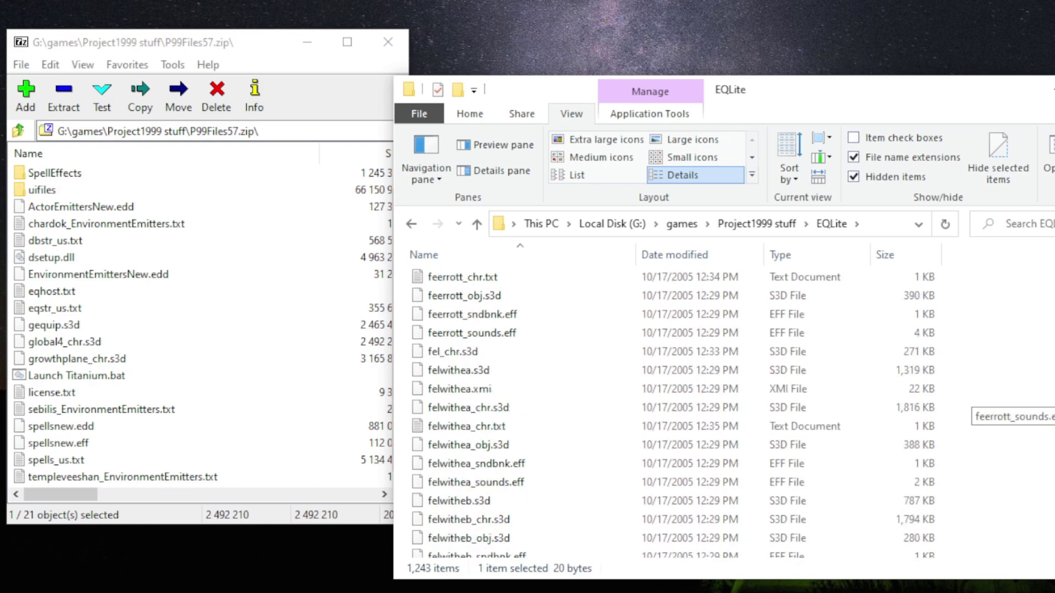
{"action": "scroll", "coordinate": [516, 352], "scroll_direction": "up", "scroll_amount": 10}
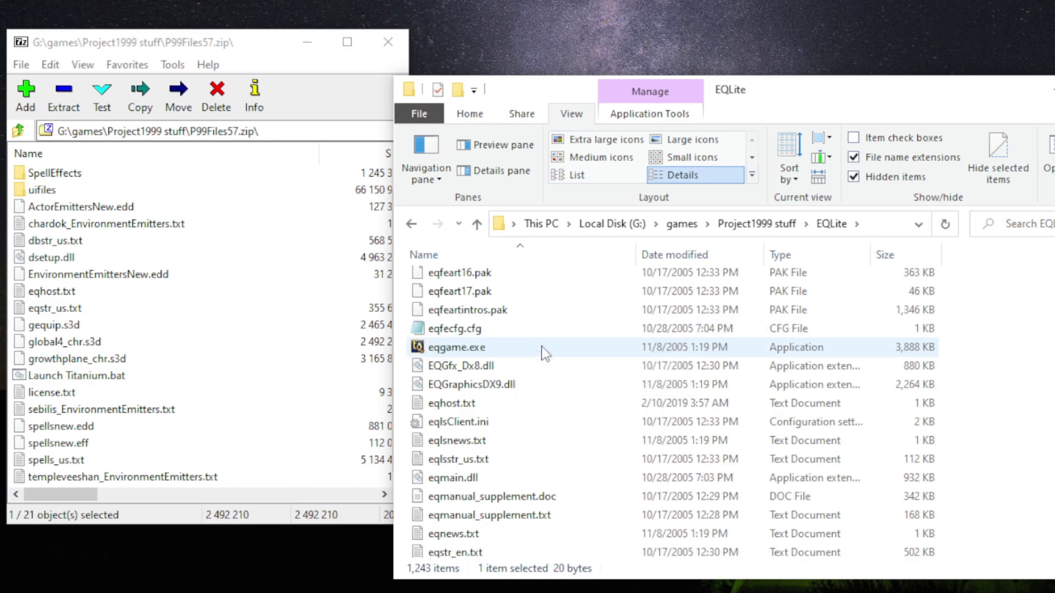
{"action": "right_click", "coordinate": [506, 351]}
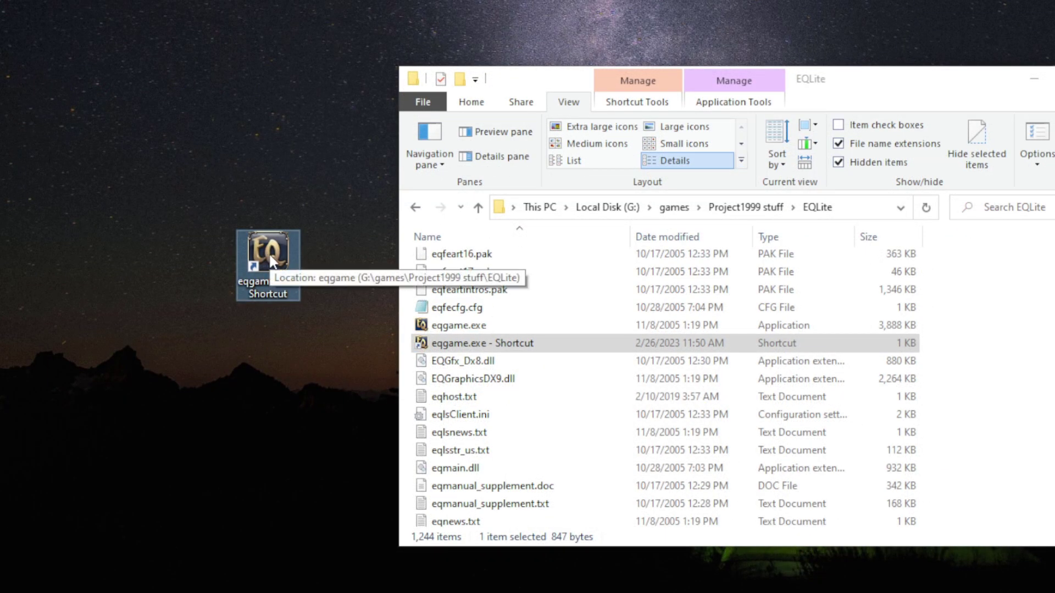
- Append patchme after the quoted eqgame.exe path in the desktop shortcut's target and apply the change
{"action": "right_click", "coordinate": [269, 255]}
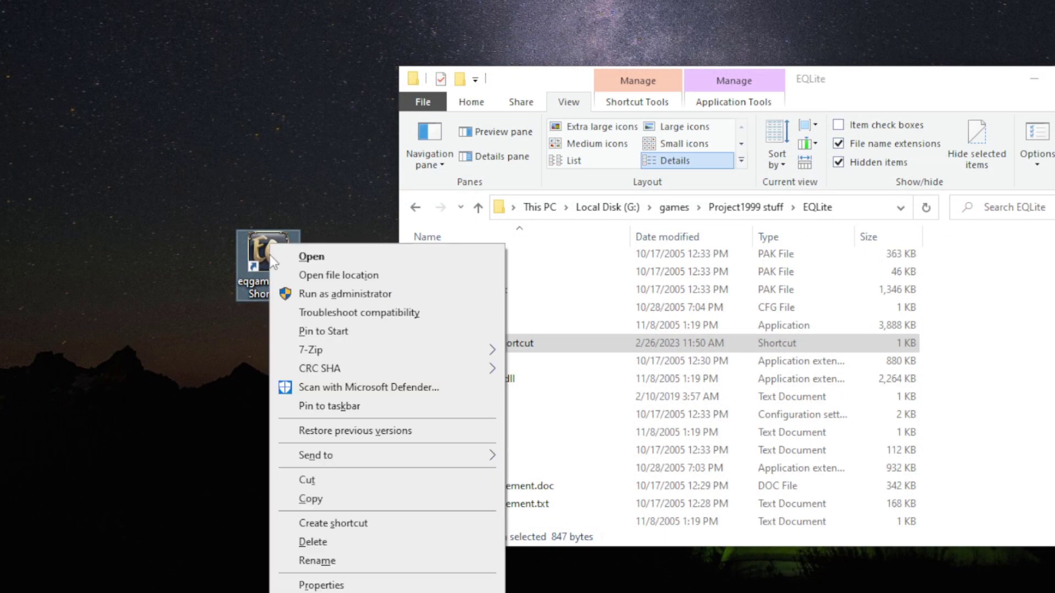
{"action": "left_click", "coordinate": [321, 585]}
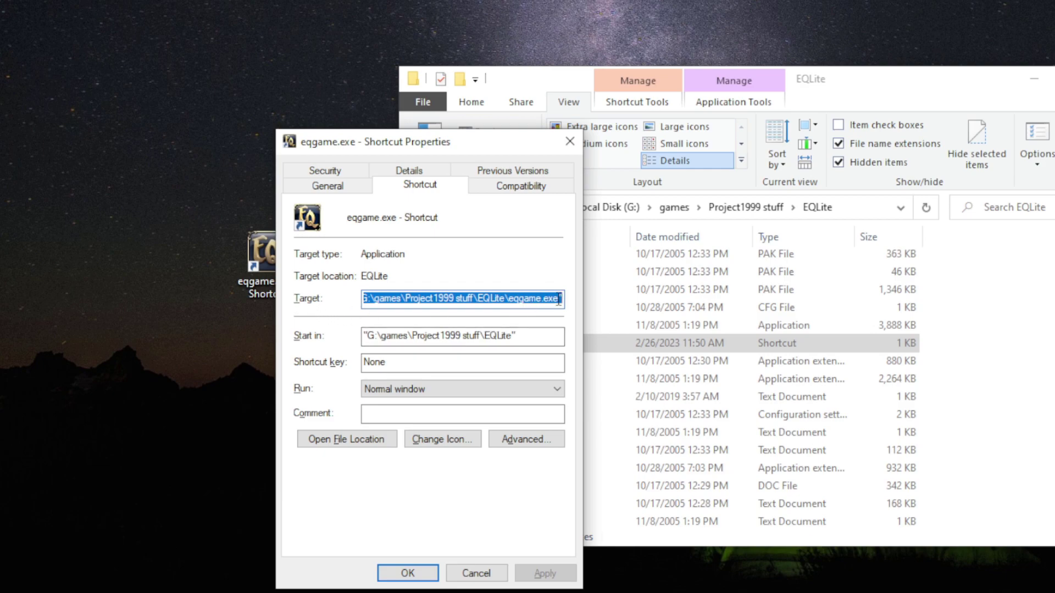
{"action": "left_click", "coordinate": [560, 299]}
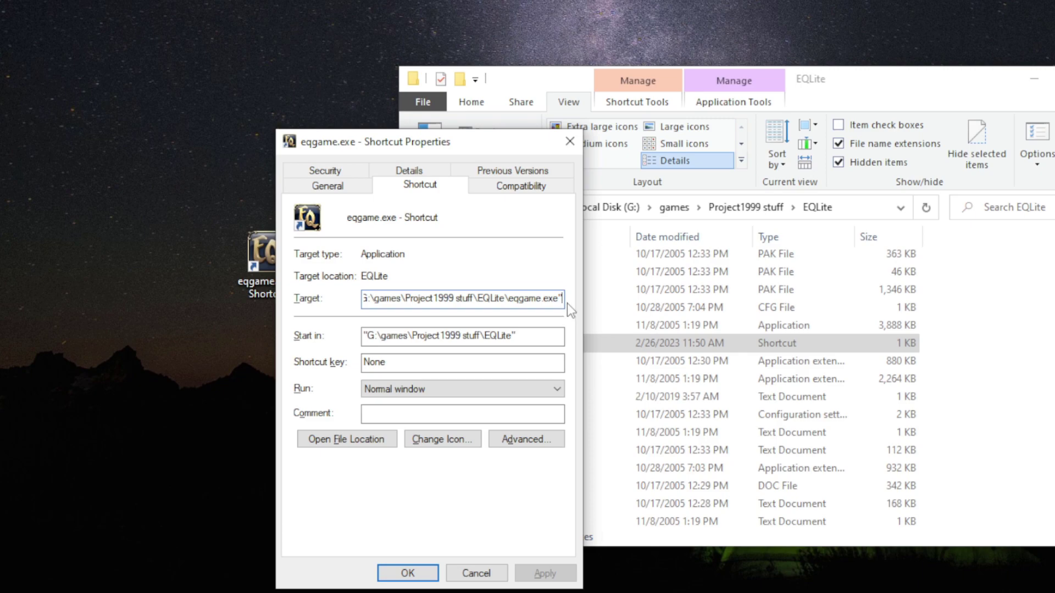
{"action": "type", "text": "p"}
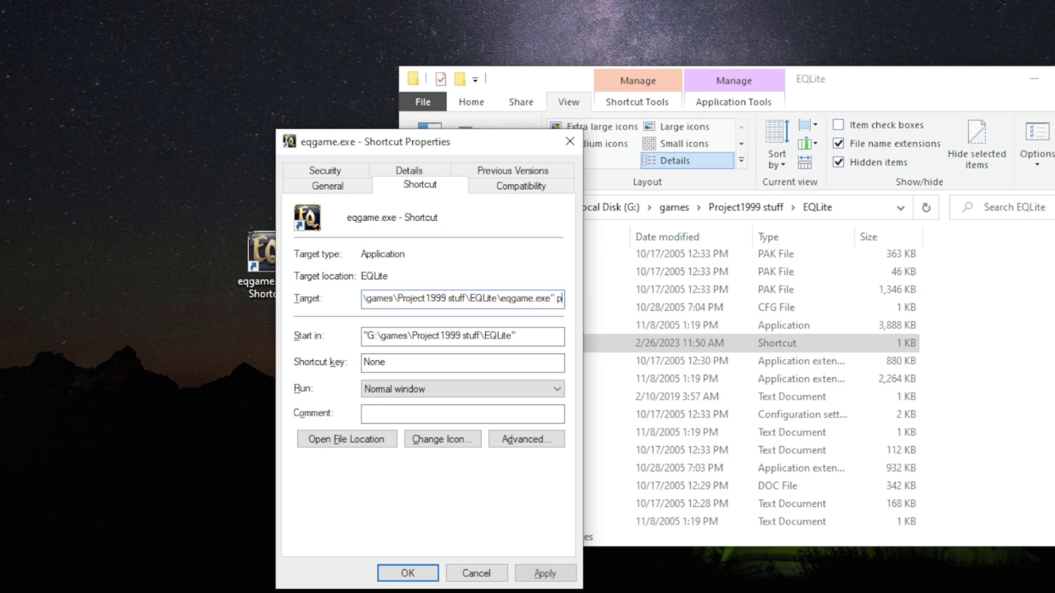
{"action": "type", "text": "atchme"}
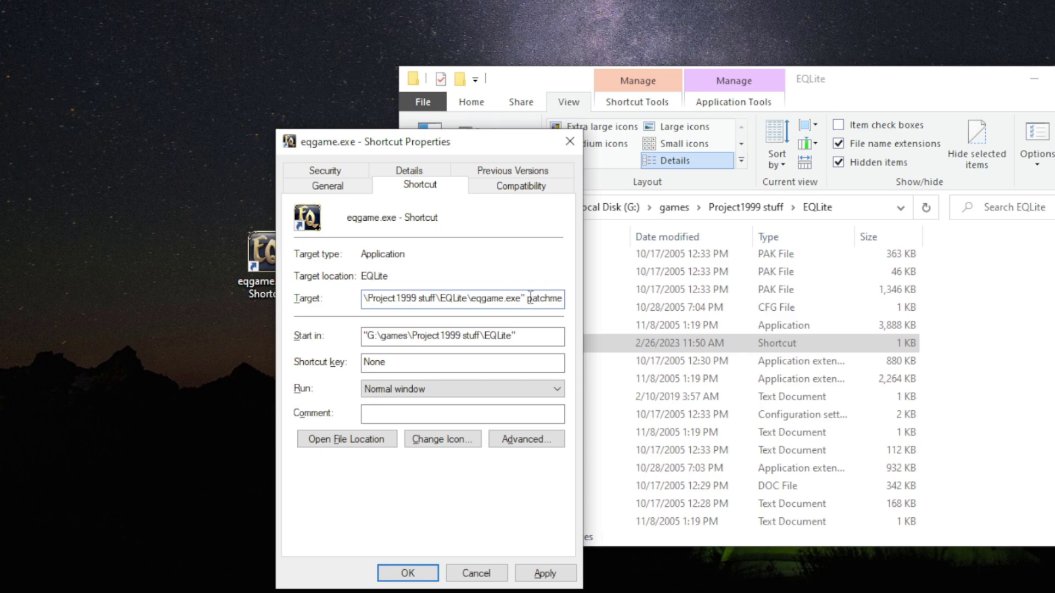
{"action": "left_click", "coordinate": [543, 573]}
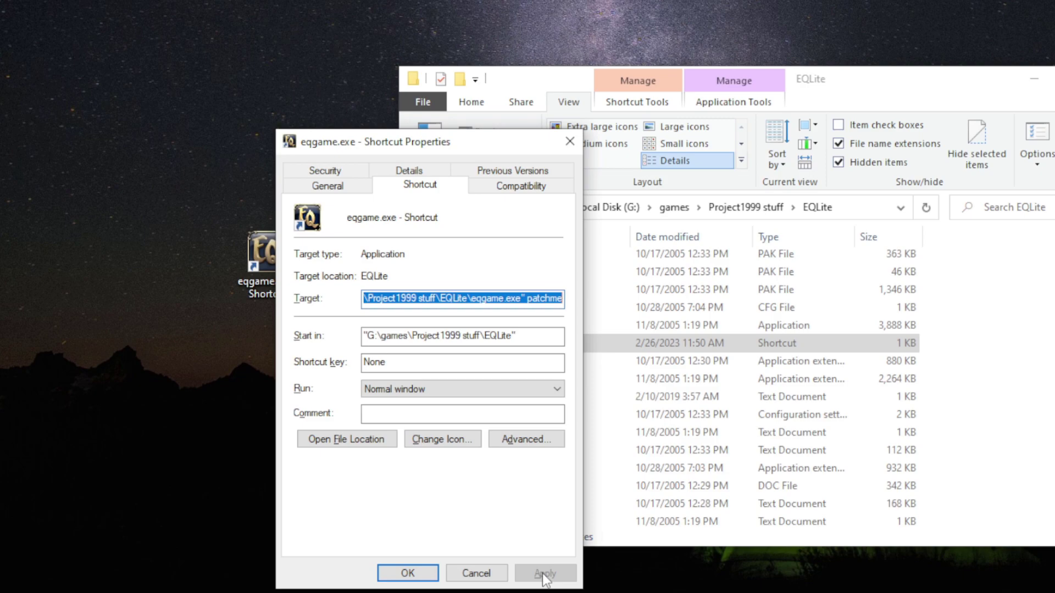
- Set the shortcut to run in Windows XP (Service Pack 2) compatibility mode and as an administrator, and save its properties
{"action": "left_click", "coordinate": [503, 185]}
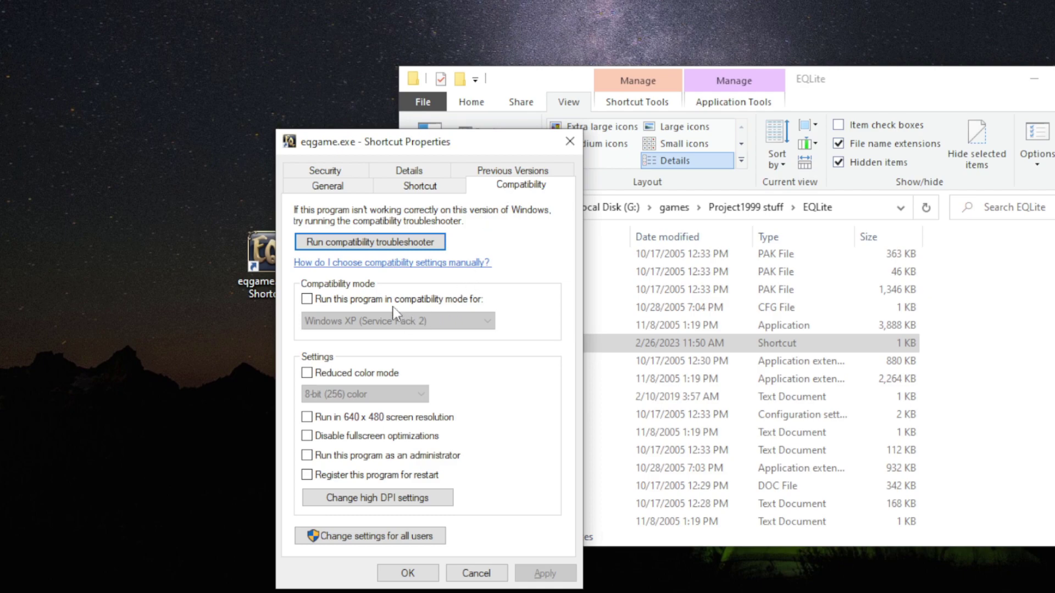
{"action": "left_click", "coordinate": [307, 299]}
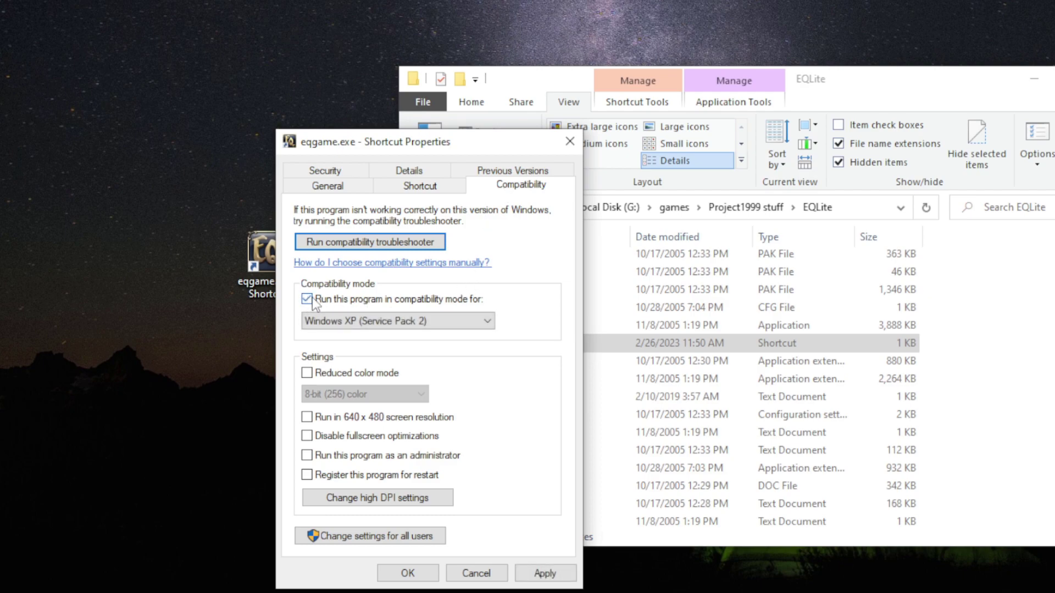
{"action": "left_click", "coordinate": [467, 330]}
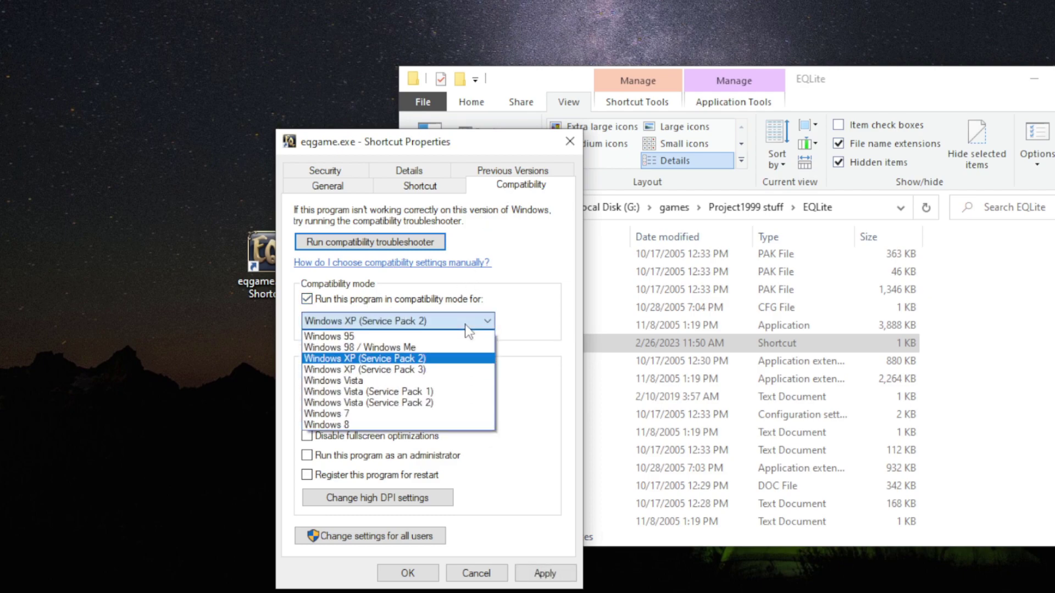
{"action": "left_click", "coordinate": [398, 357]}
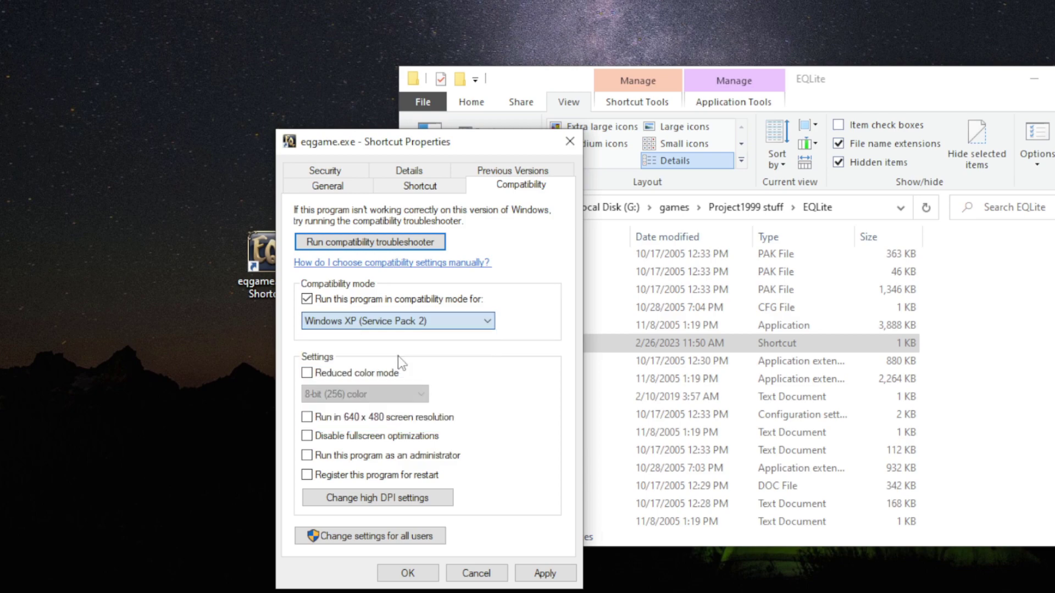
{"action": "left_click", "coordinate": [356, 459]}
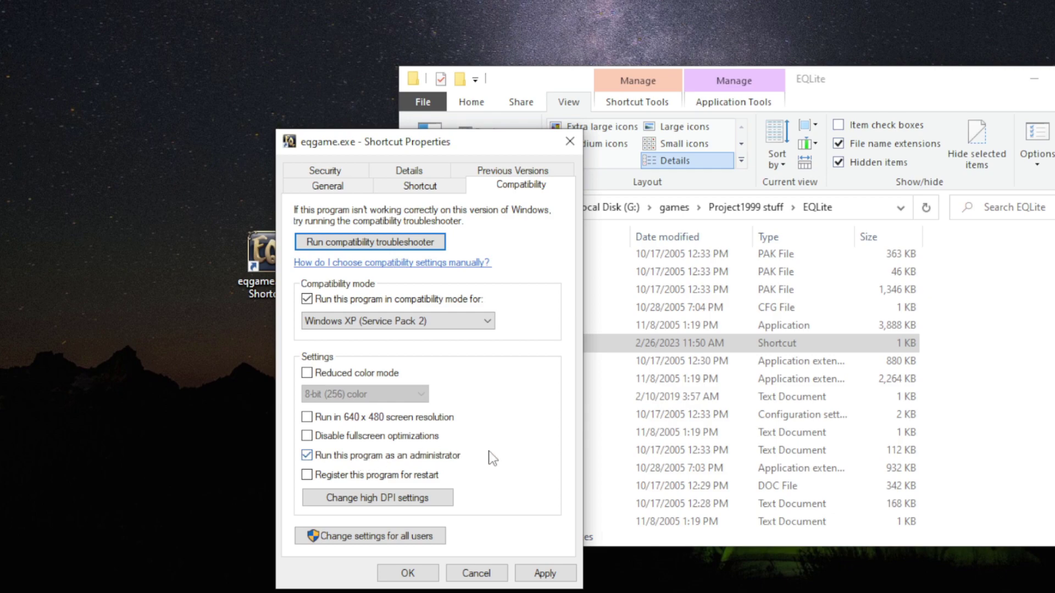
{"action": "left_click", "coordinate": [544, 573]}
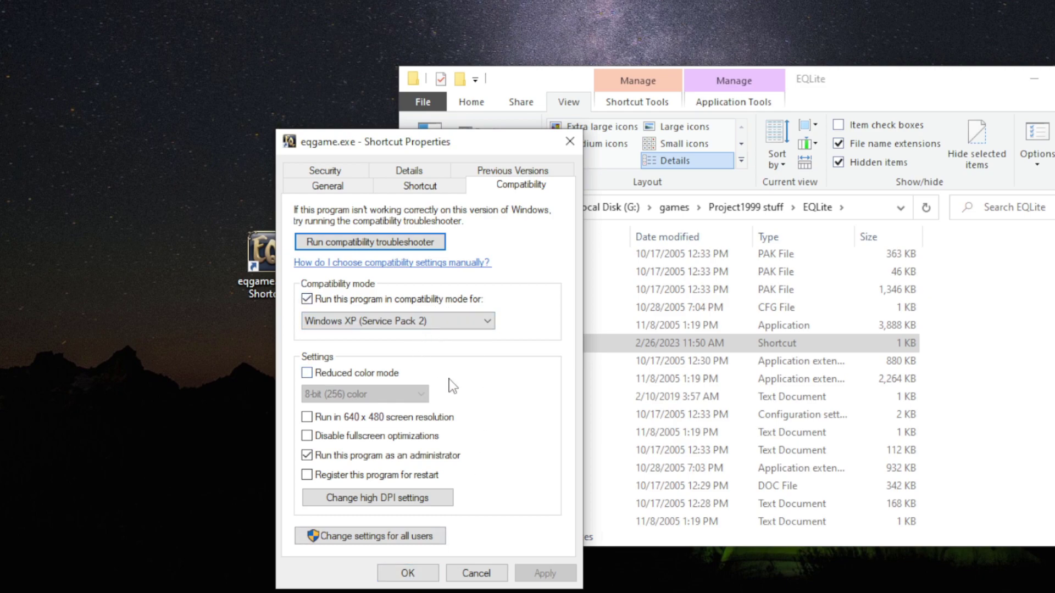
{"action": "left_click", "coordinate": [477, 326]}
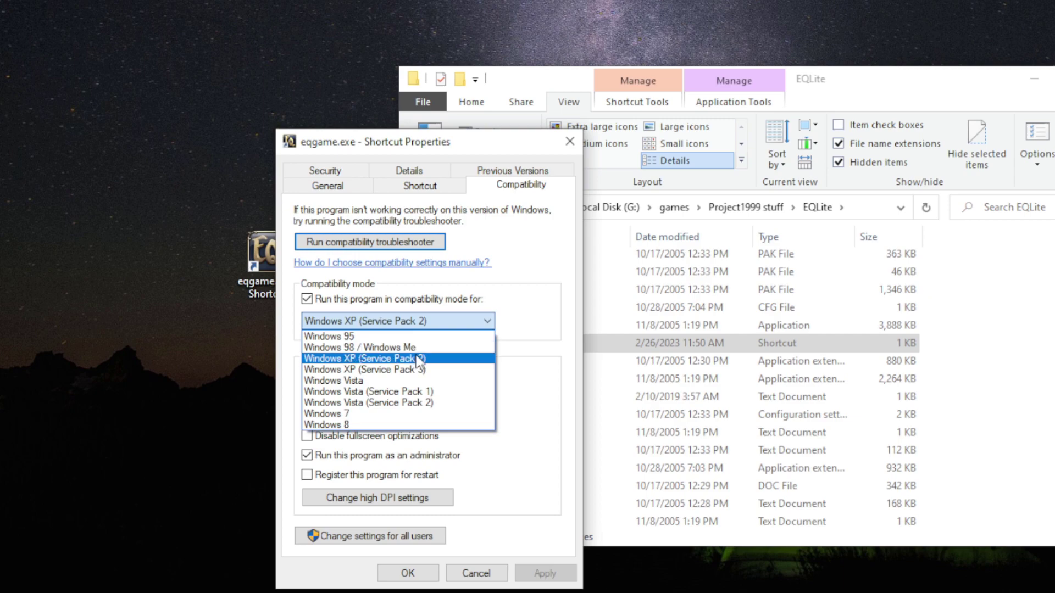
{"action": "left_click", "coordinate": [448, 359]}
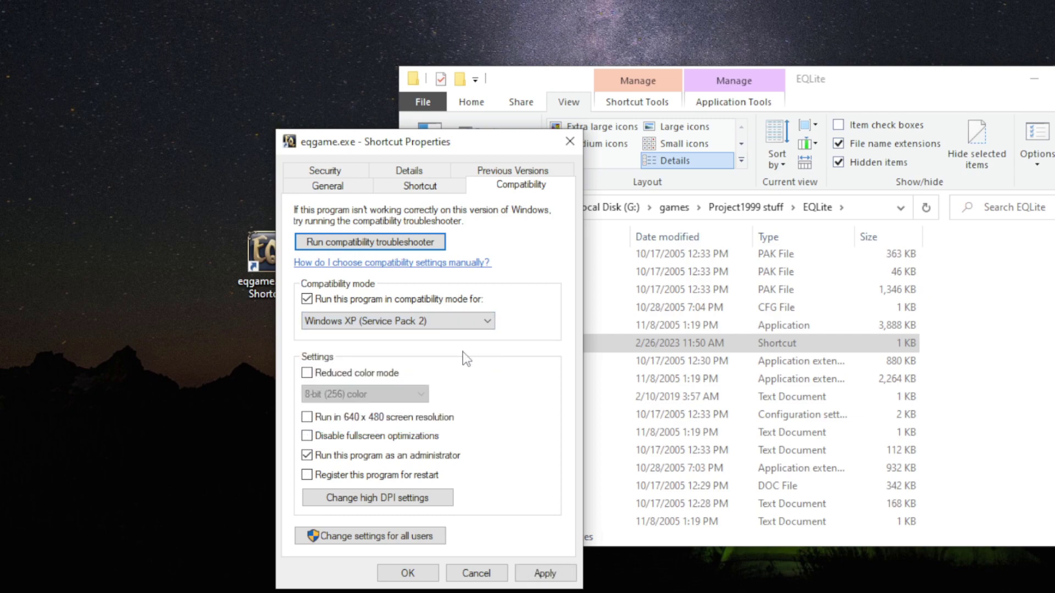
{"action": "left_click", "coordinate": [409, 573]}
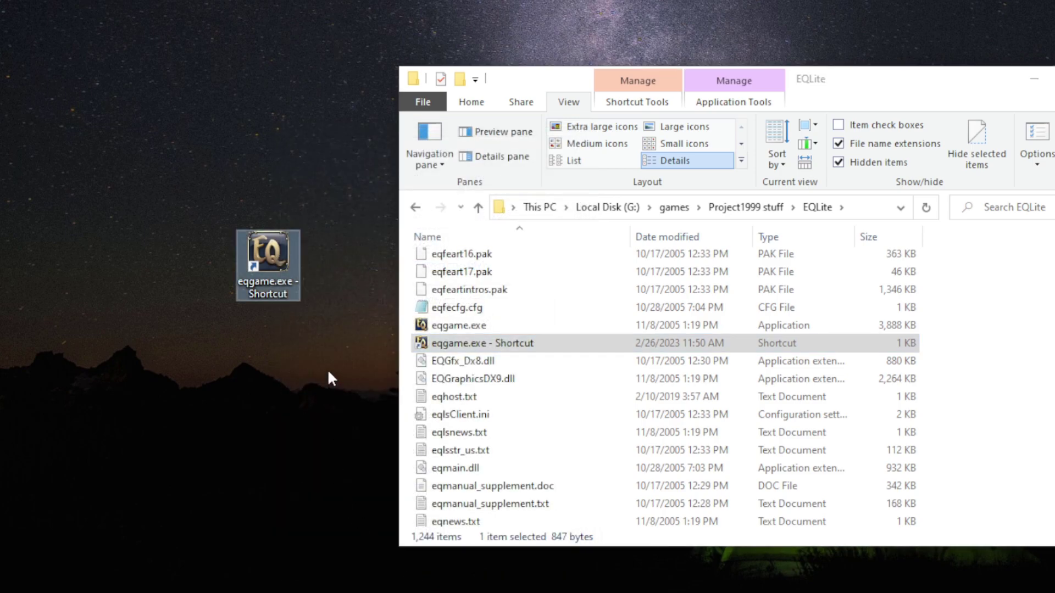
- Launch the game from the desktop shortcut, accept the EULA, and log in to reach the server selection
{"action": "double_click", "coordinate": [262, 256]}
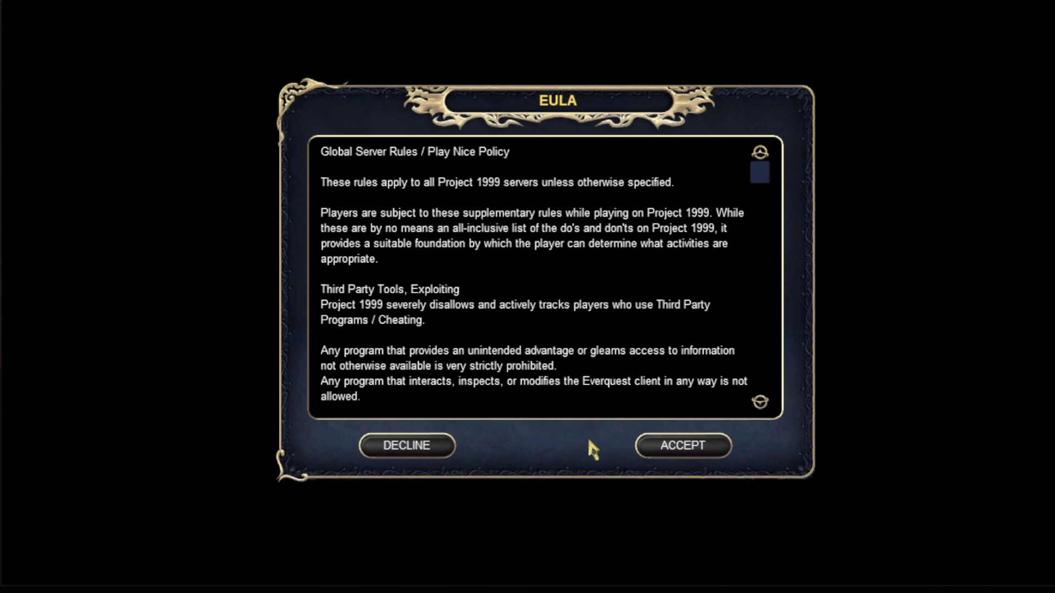
{"action": "left_click", "coordinate": [675, 447]}
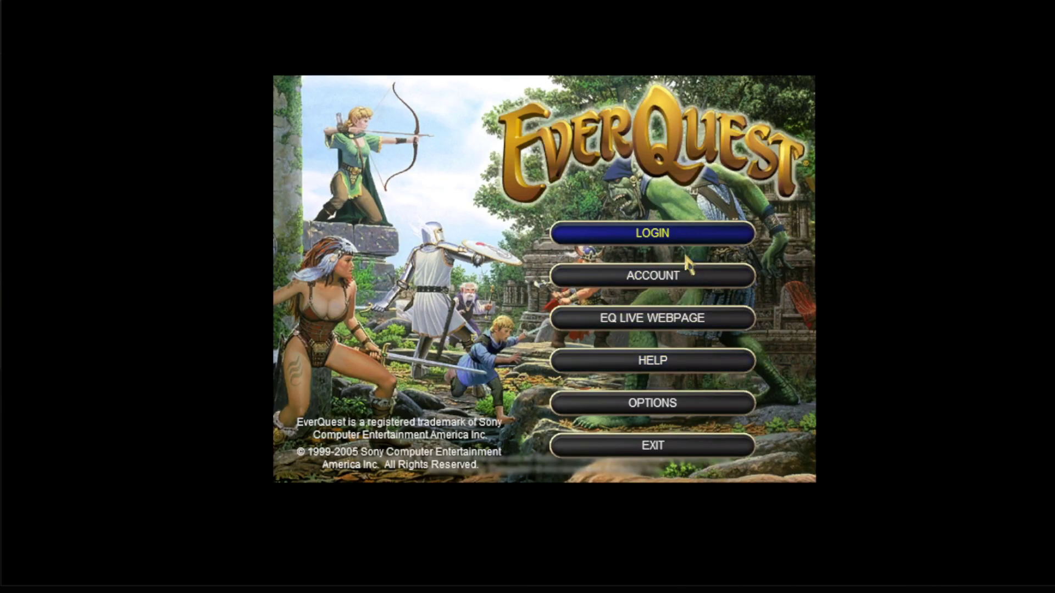
{"action": "left_click", "coordinate": [647, 234]}
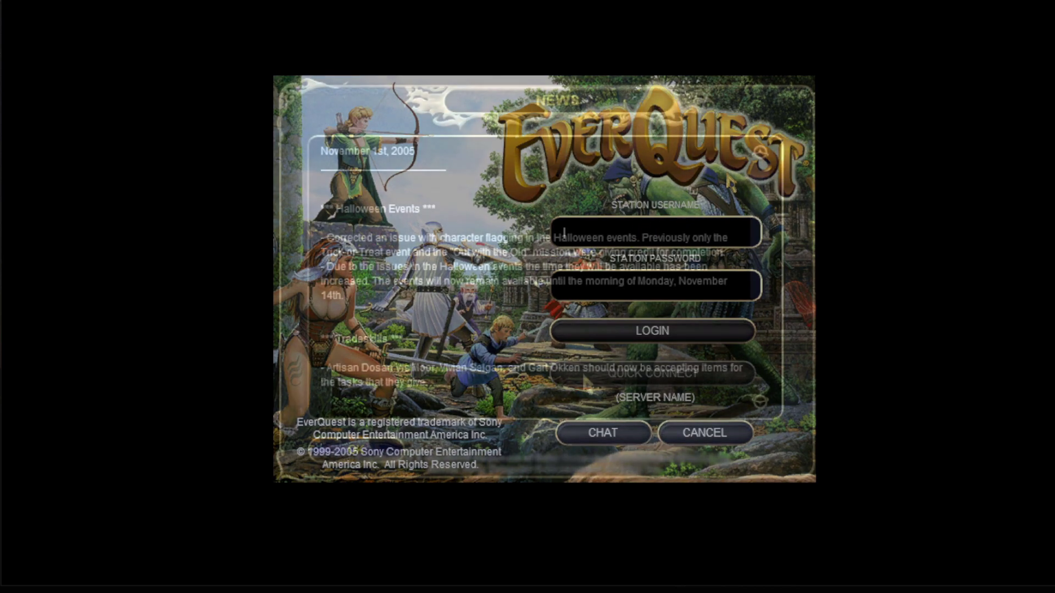
{"action": "left_click", "coordinate": [365, 449]}
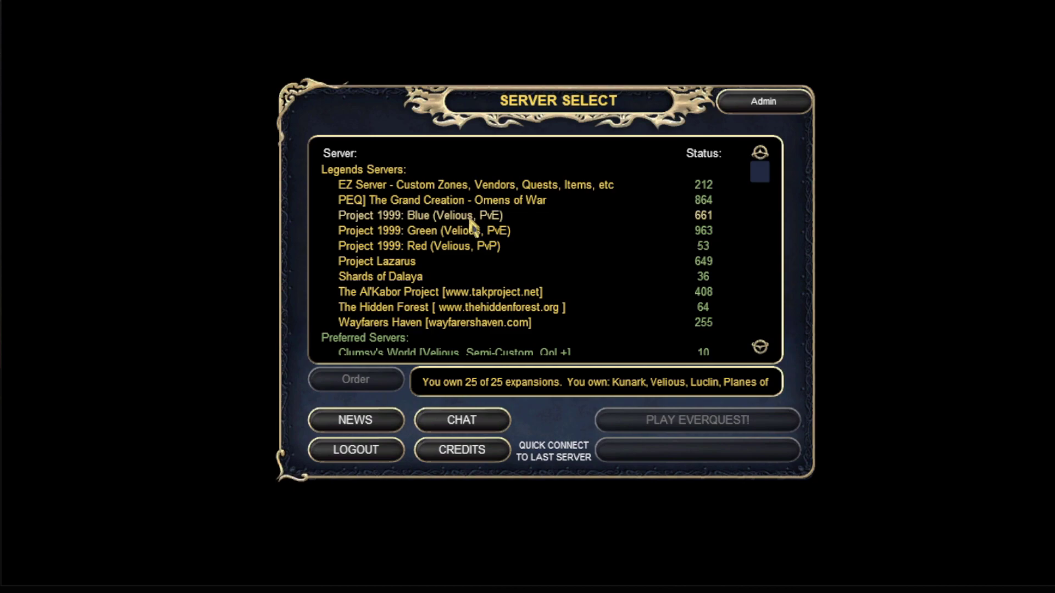
- Choose the Project 1999: Blue (Velious, PvE) server and start playing EverQuest on it
{"action": "left_click", "coordinate": [439, 218]}
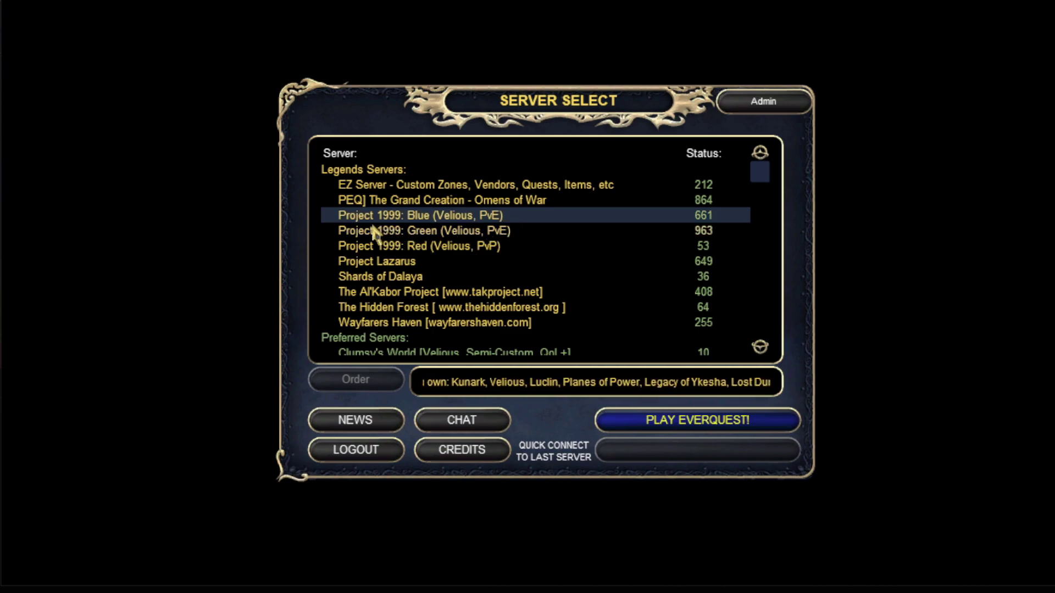
{"action": "left_click", "coordinate": [421, 233]}
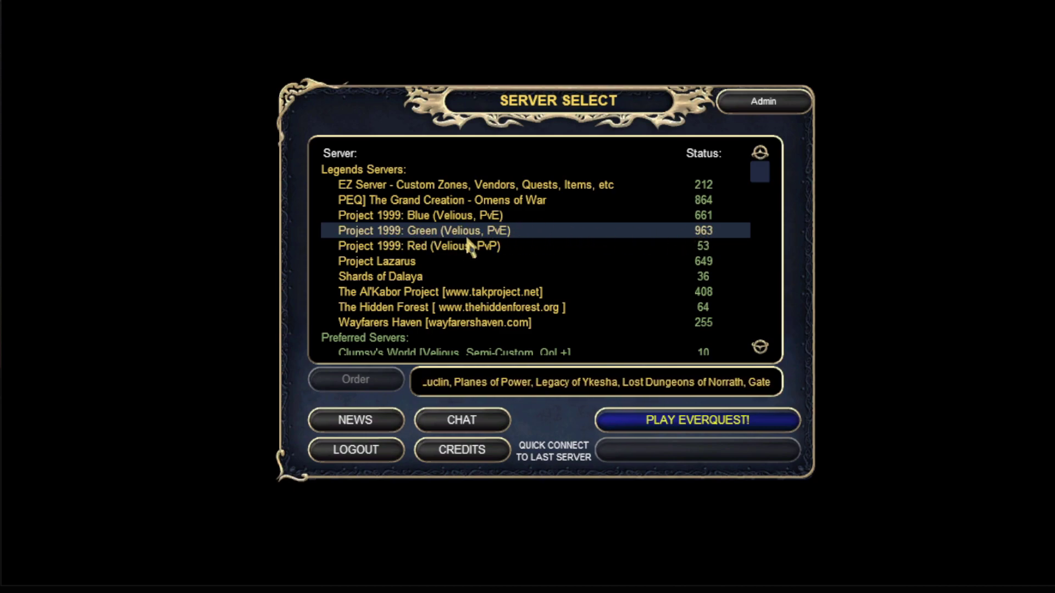
{"action": "left_click", "coordinate": [511, 215]}
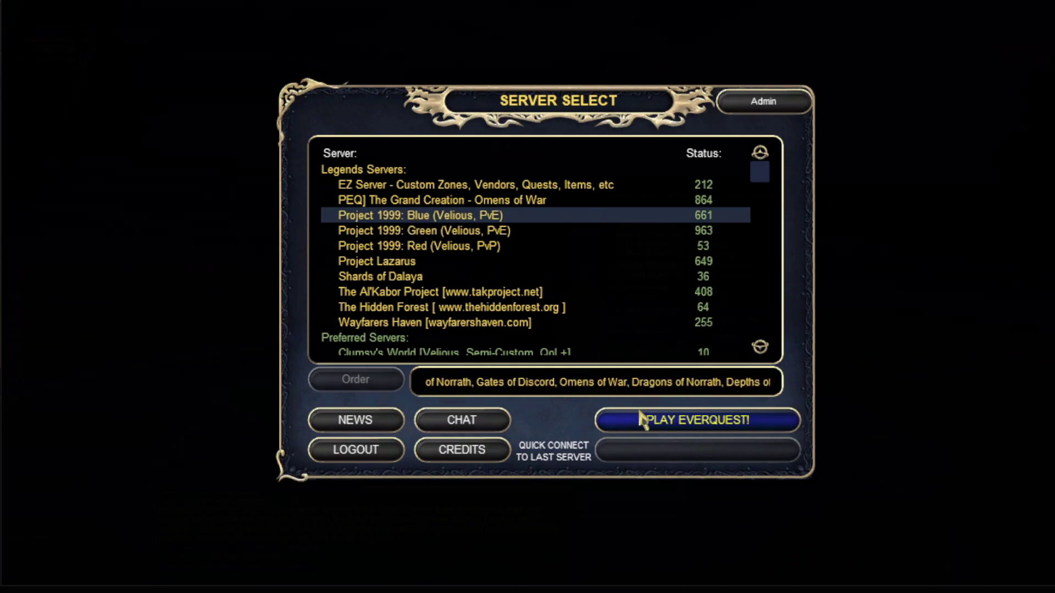
{"action": "left_click", "coordinate": [607, 421]}
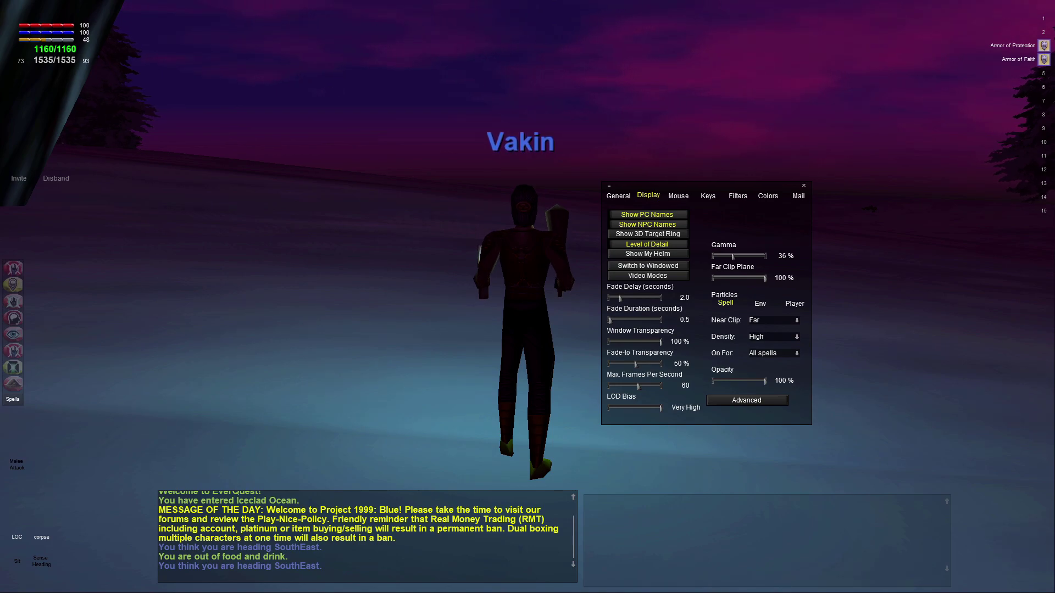
- Review the movement key bindings, display settings and available video modes in the game options, and close the options window
{"action": "key", "text": "alt+o"}
{"action": "key", "text": "alt+o"}
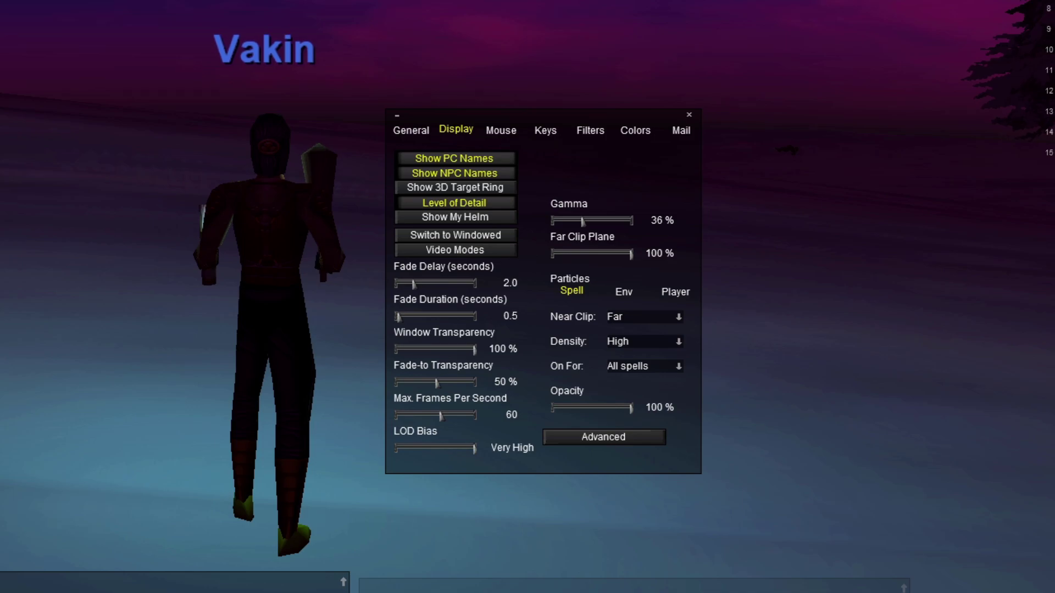
{"action": "left_click", "coordinate": [545, 130]}
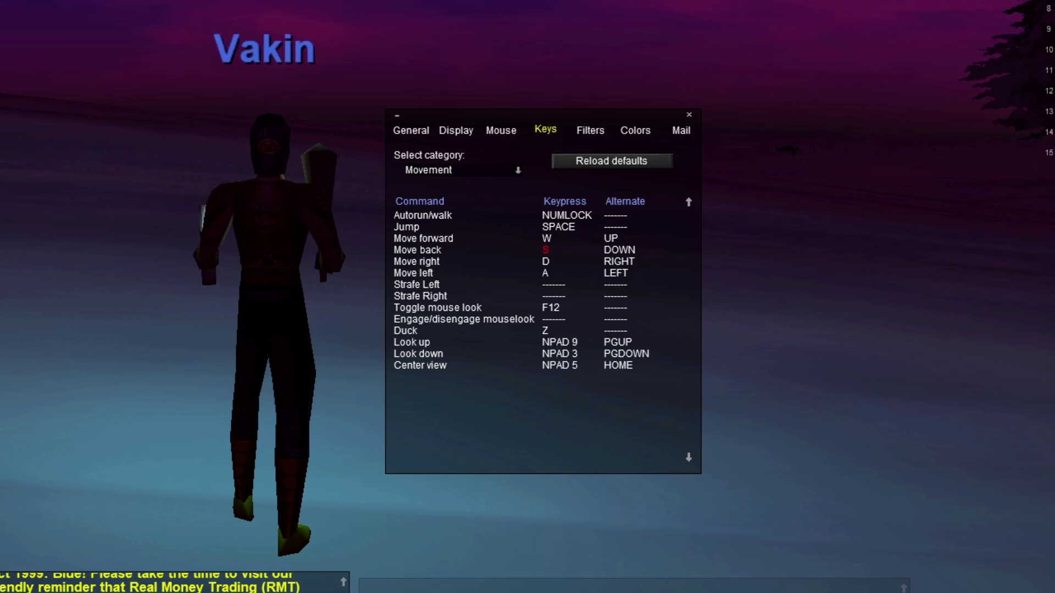
{"action": "left_click", "coordinate": [456, 130]}
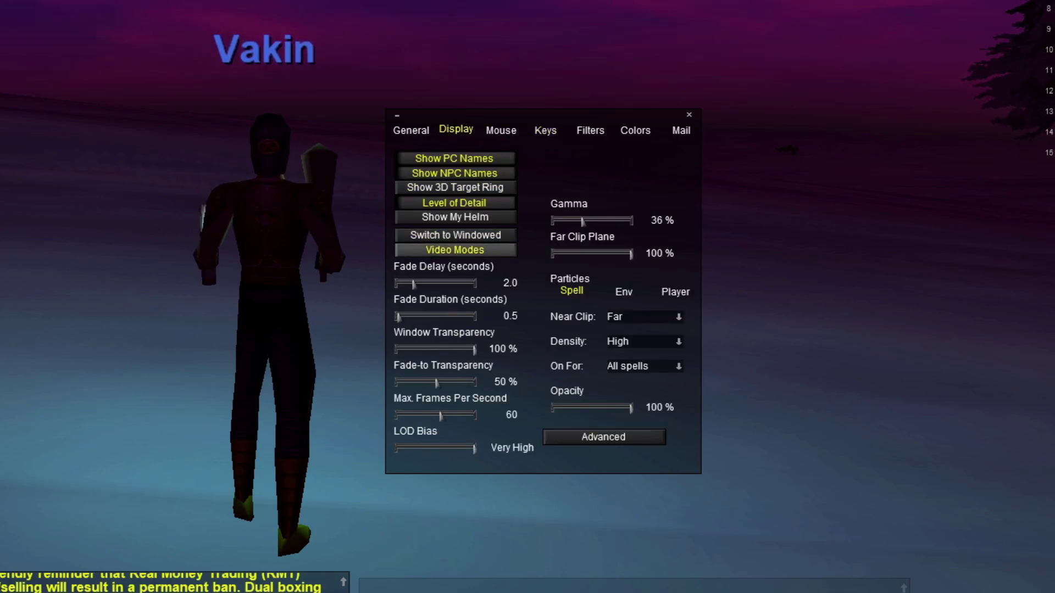
{"action": "left_click", "coordinate": [455, 250]}
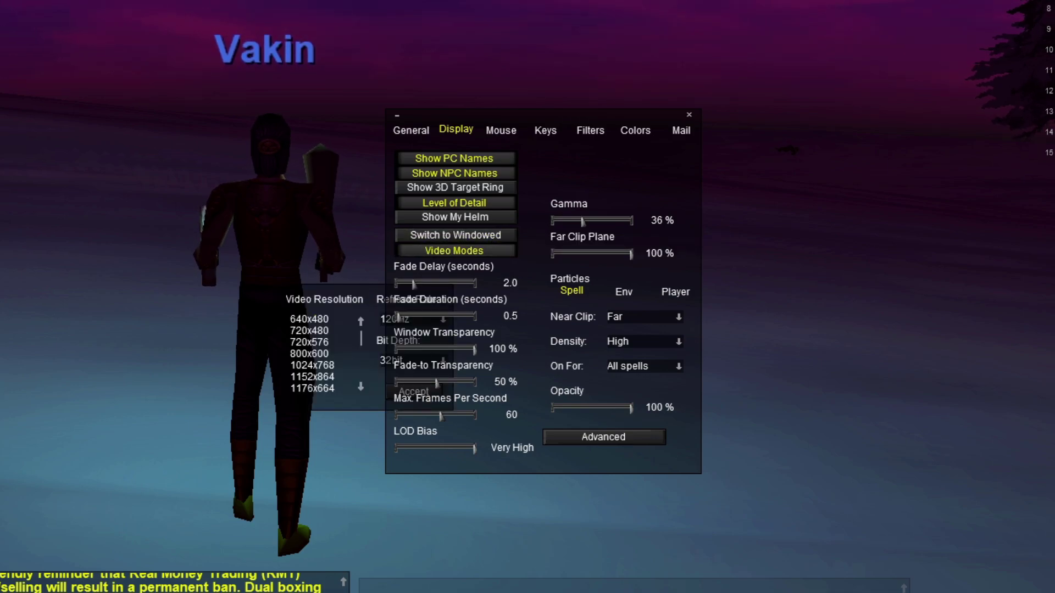
{"action": "key", "text": "Escape"}
{"action": "key", "text": "Escape"}
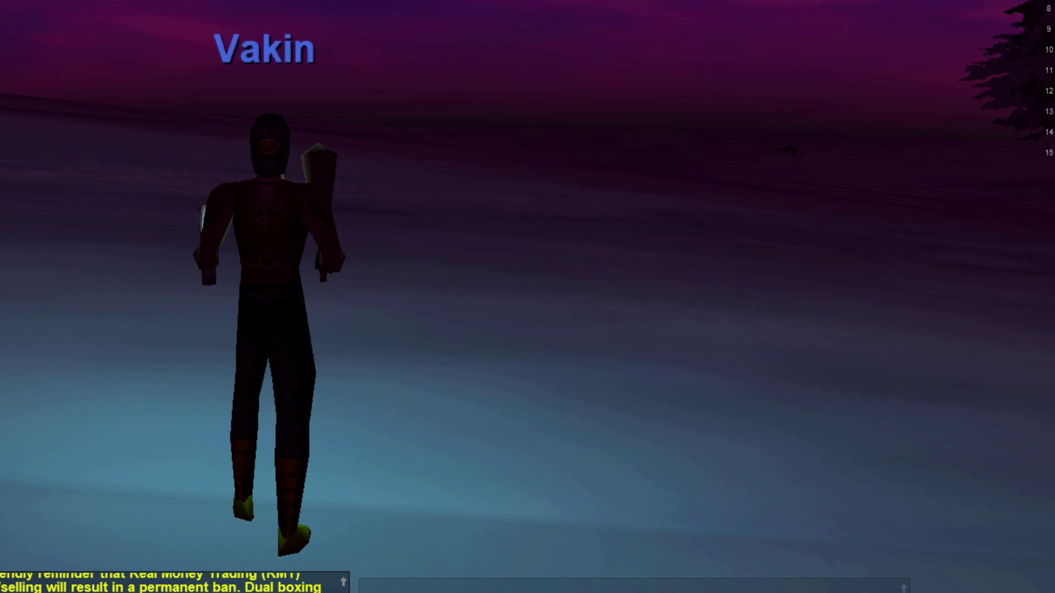
{"action": "key", "text": "alt+o"}
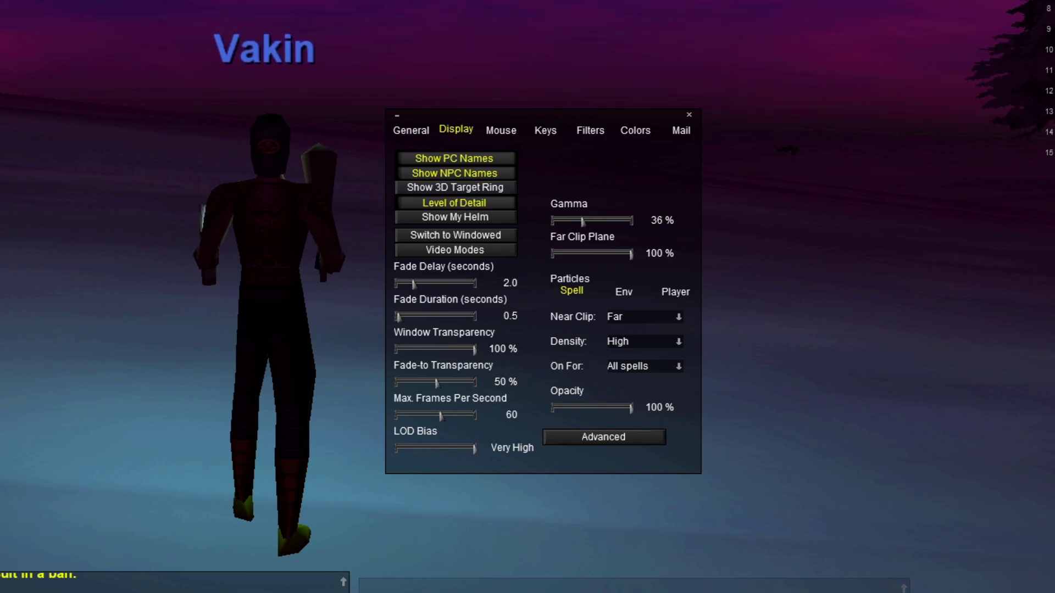
{"action": "key", "text": "Escape"}
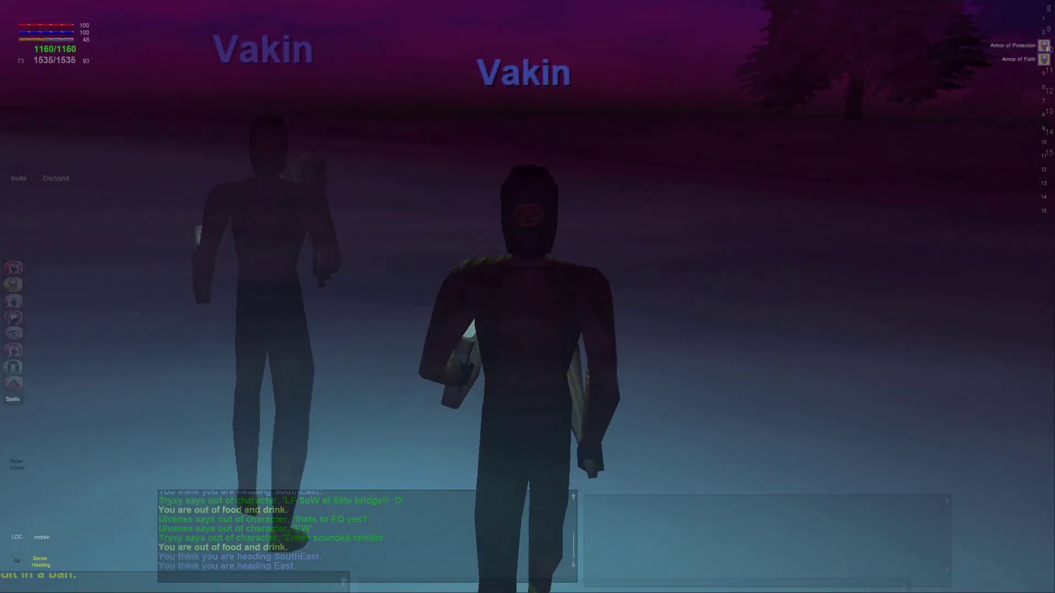
- Run the character forward across the snowy terrain and past the rock walls in third-person view
{"action": "key", "text": "Up"}
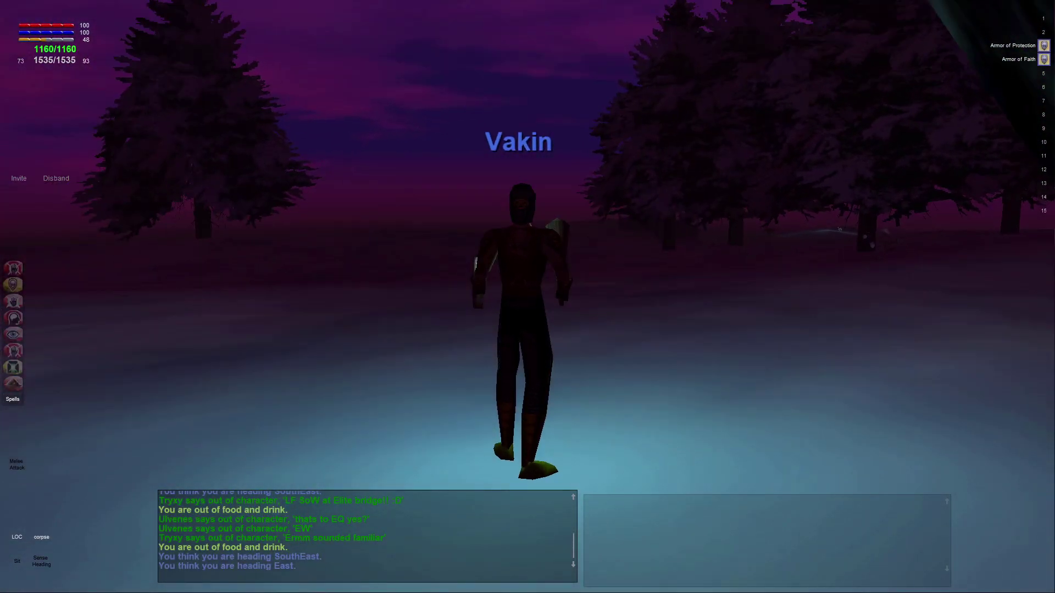
{"action": "key", "text": "Up"}
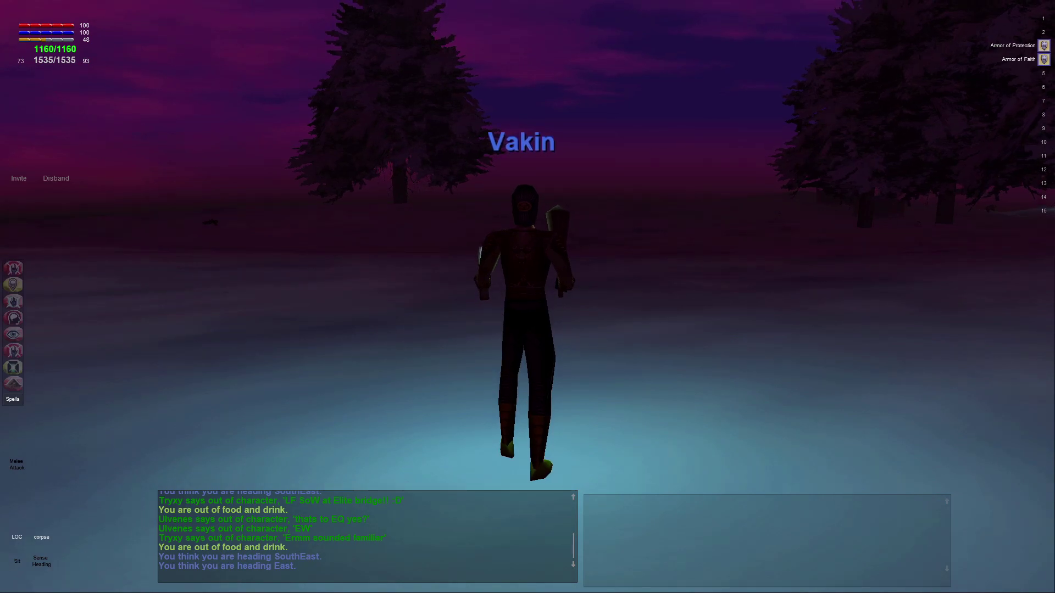
{"action": "key", "text": "Up"}
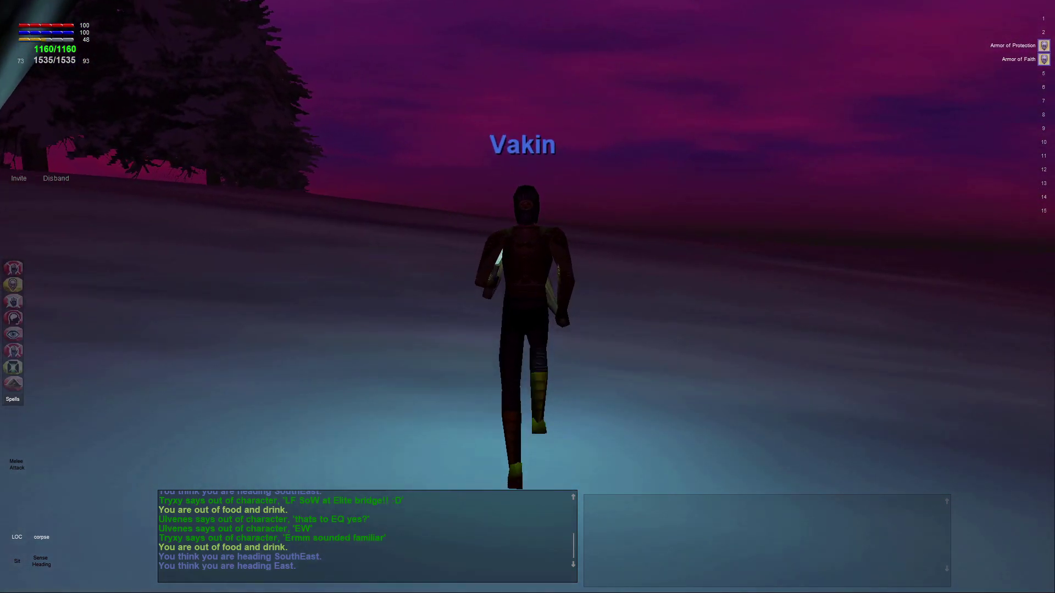
{"action": "key", "text": "Up"}
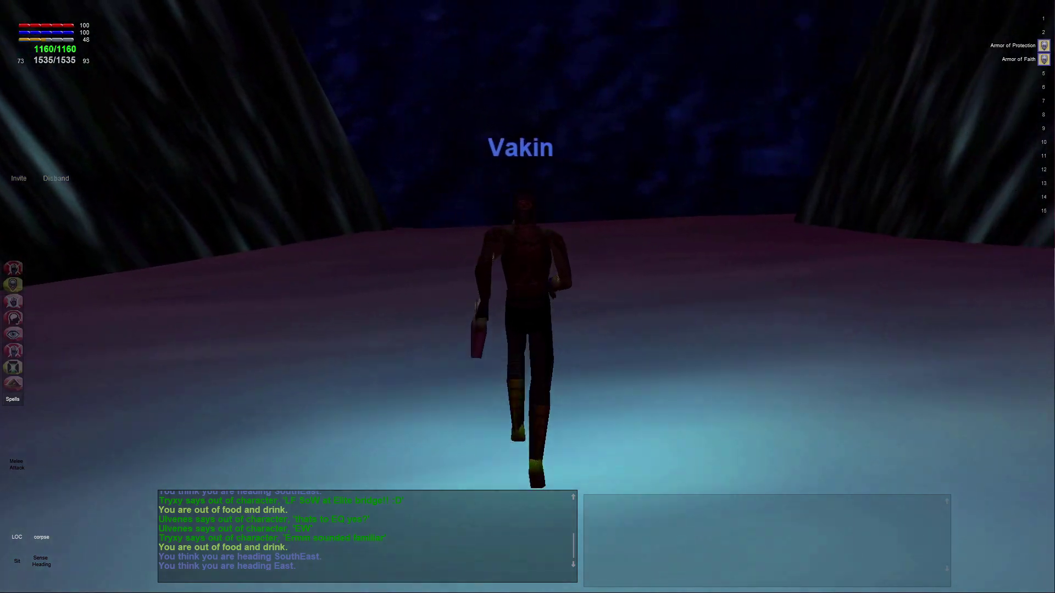
{"action": "key", "text": "Up"}
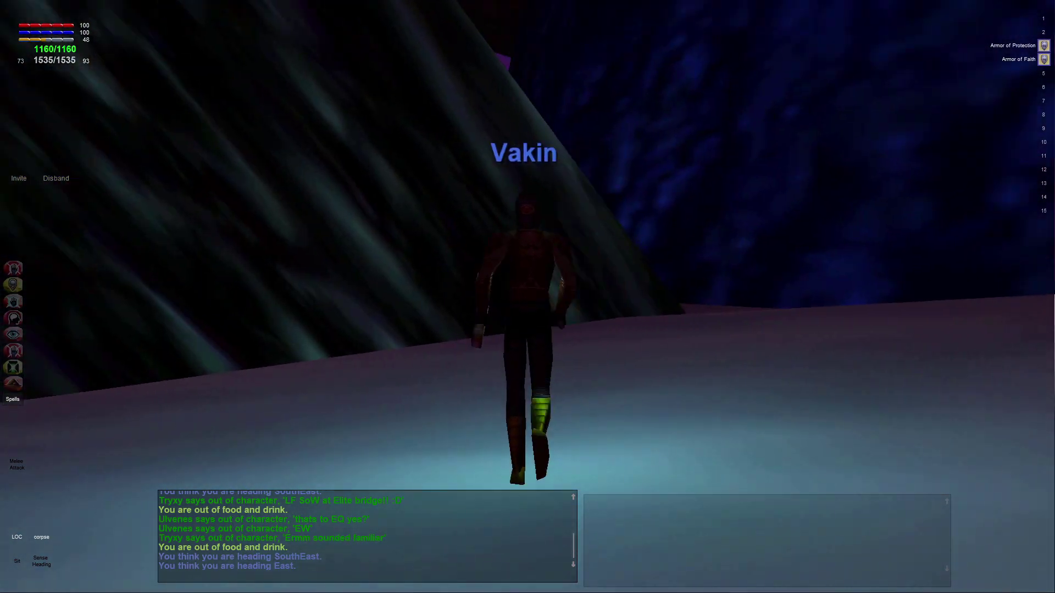
{"action": "key", "text": "Up"}
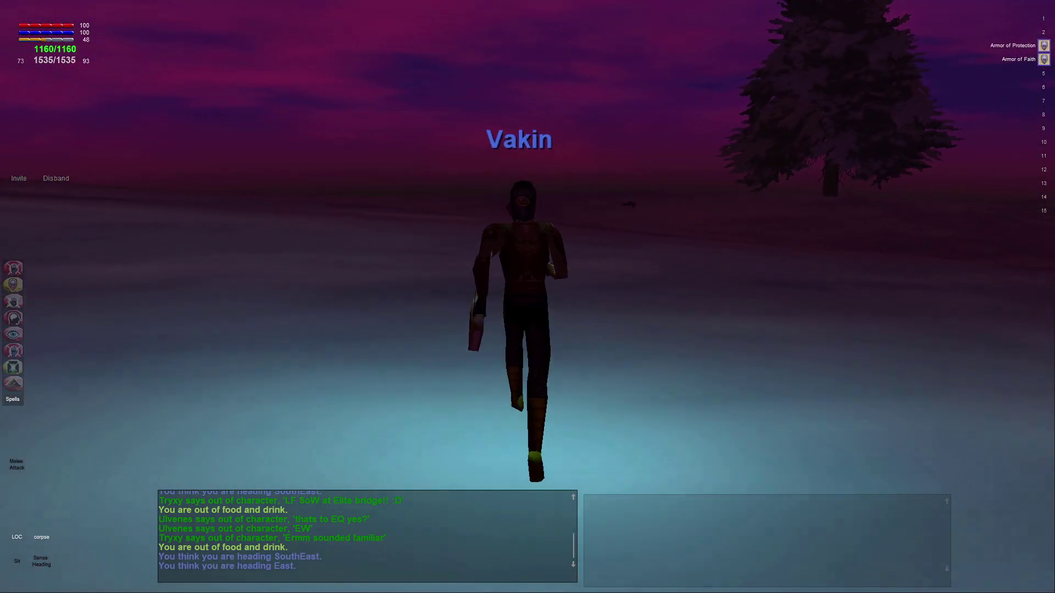
- Hide the game interface, switch to first-person view, and move up to the corpse lying on the snow
{"action": "key", "text": "F1"}
{"action": "key", "text": "Up"}
{"action": "key", "text": "Escape"}
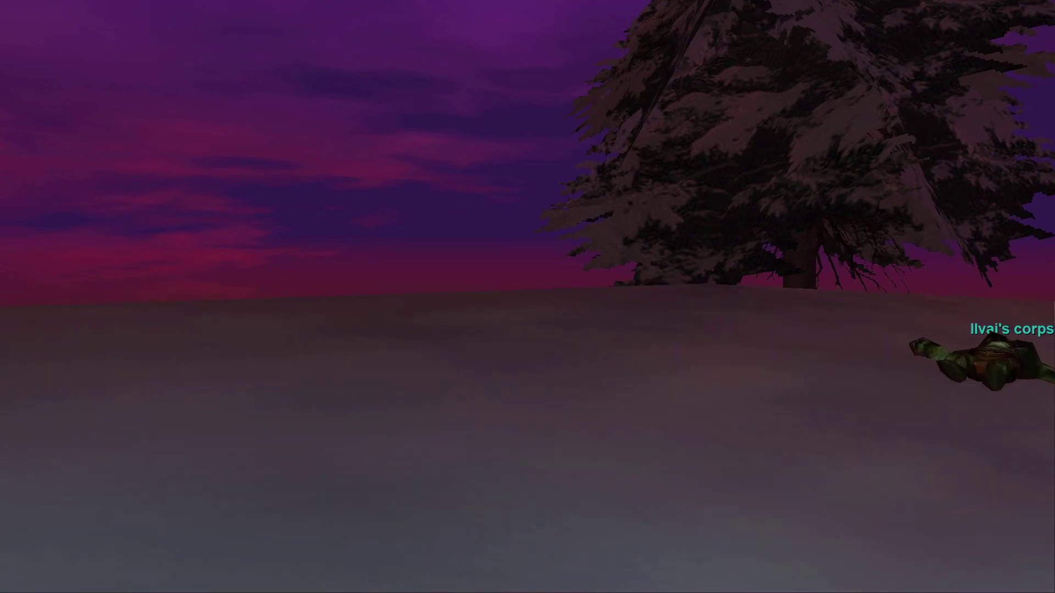
{"action": "key", "text": "Left"}
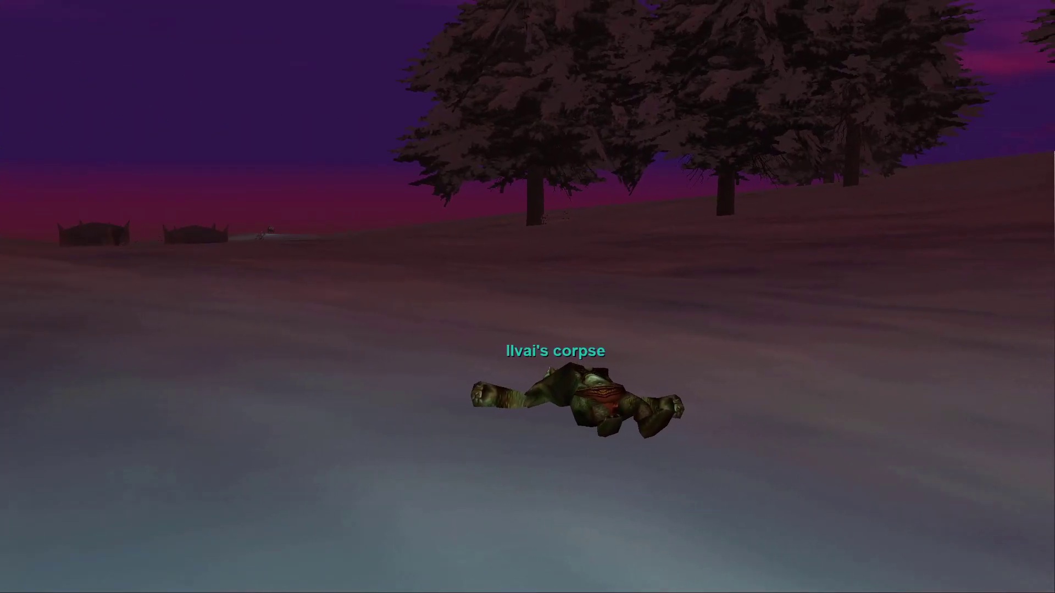
{"action": "key", "text": "Up"}
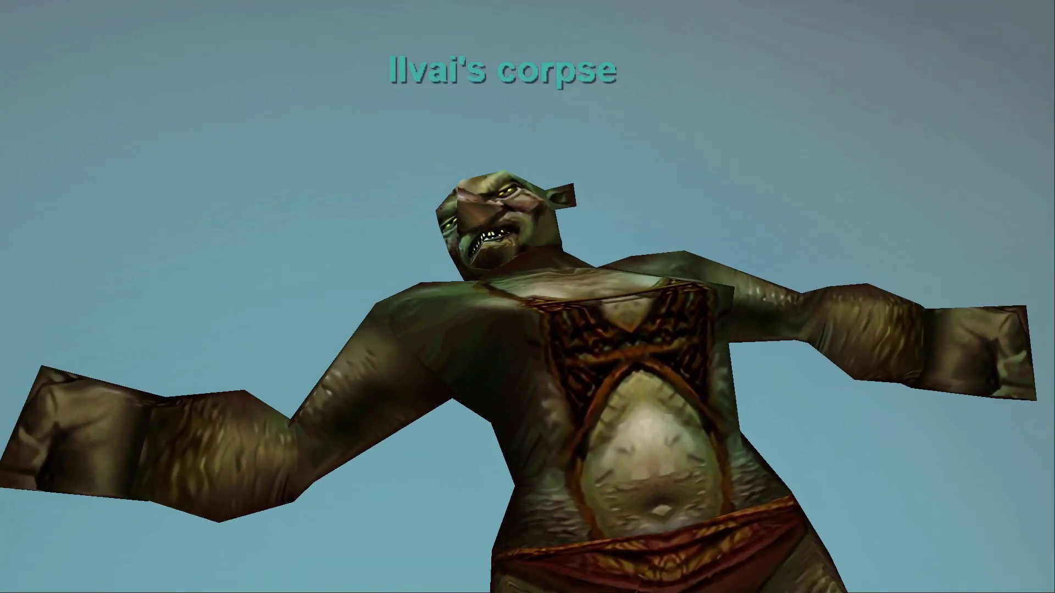